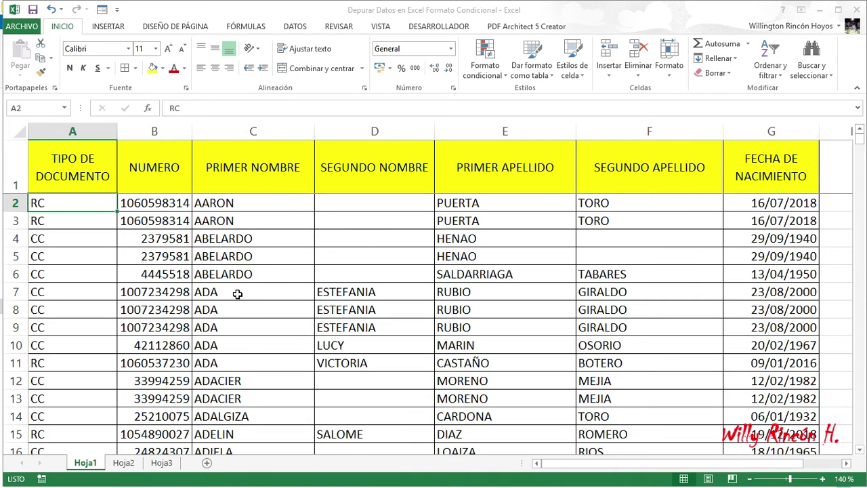
- Point out repeated records, then select column B and start a Duplicar valores highlight rule
{"action": "mouse_move", "coordinate": [235, 293]}
{"action": "left_mouse_down"}
{"action": "mouse_move", "coordinate": [232, 310]}
{"action": "mouse_move", "coordinate": [398, 322]}
{"action": "mouse_move", "coordinate": [526, 287]}
{"action": "mouse_move", "coordinate": [609, 305]}
{"action": "mouse_move", "coordinate": [624, 327]}
{"action": "left_mouse_up"}
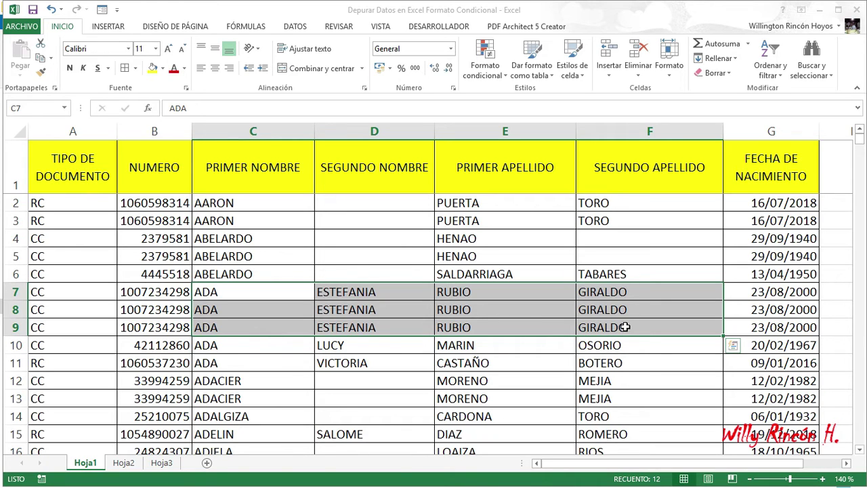
{"action": "left_click", "coordinate": [240, 239]}
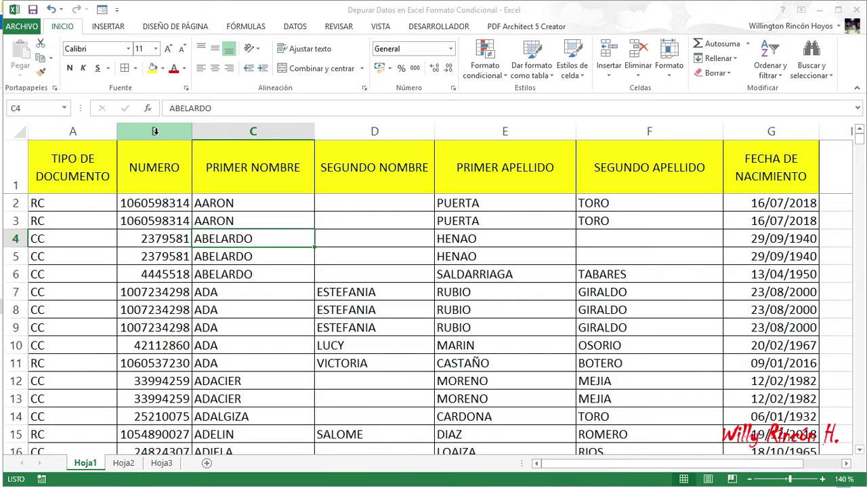
{"action": "left_click", "coordinate": [154, 132]}
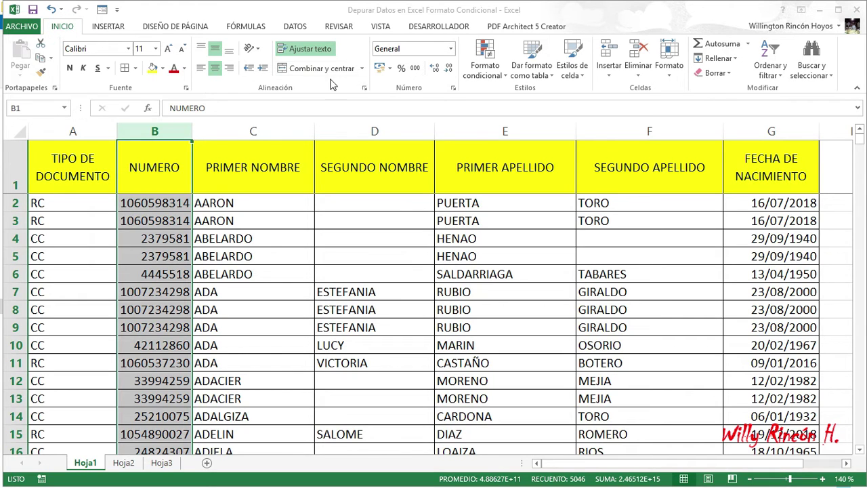
{"action": "left_click", "coordinate": [505, 76]}
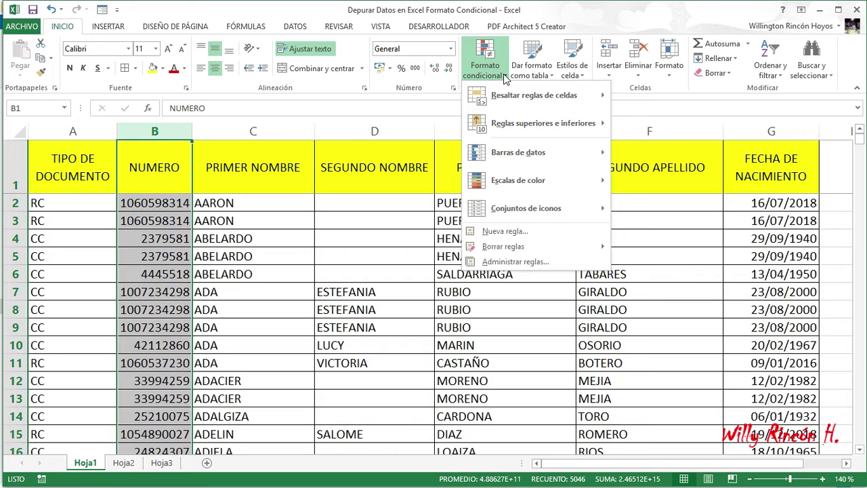
{"action": "mouse_move", "coordinate": [508, 100]}
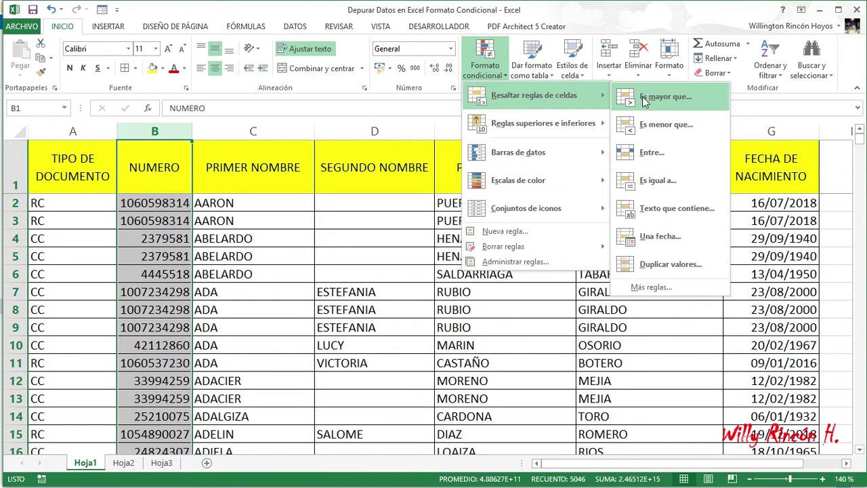
{"action": "left_click", "coordinate": [667, 265]}
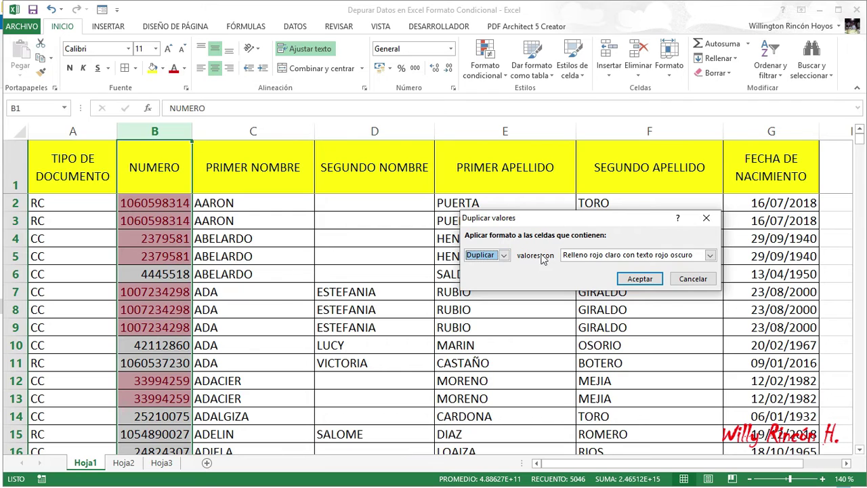
- Keep the rule on Duplicar with light red fill and dark red text, and apply it
{"action": "left_click", "coordinate": [504, 256]}
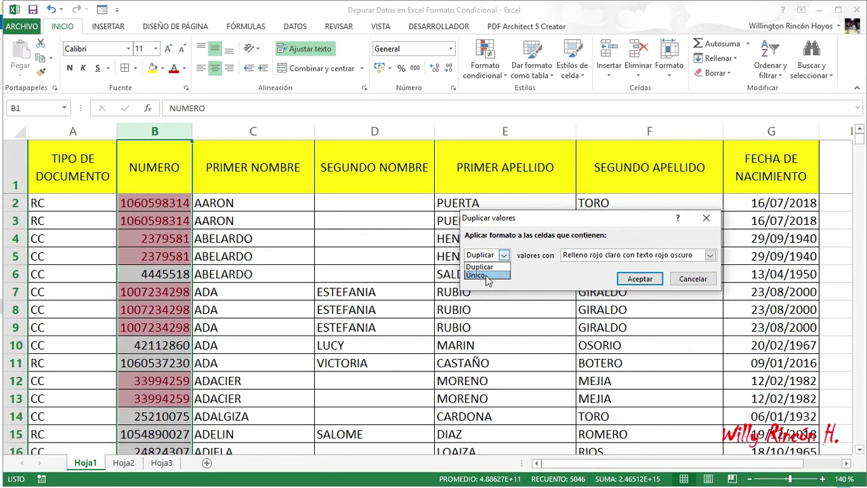
{"action": "left_click", "coordinate": [488, 276]}
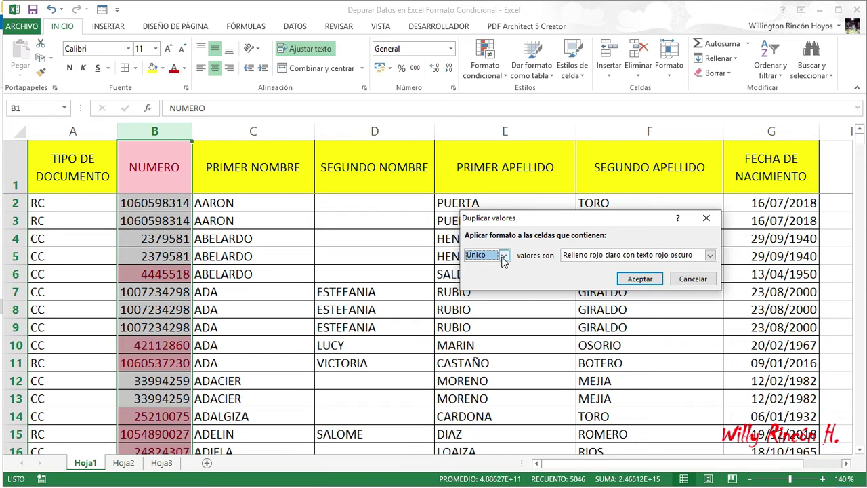
{"action": "left_click", "coordinate": [503, 258]}
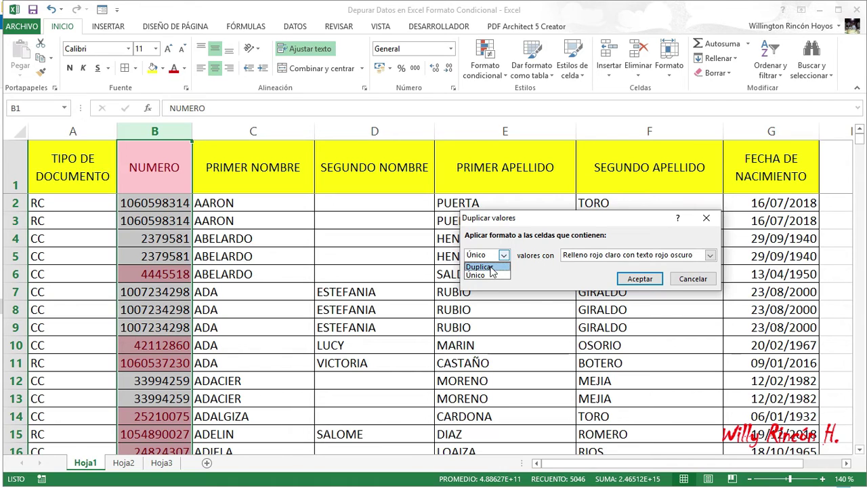
{"action": "left_click", "coordinate": [489, 267]}
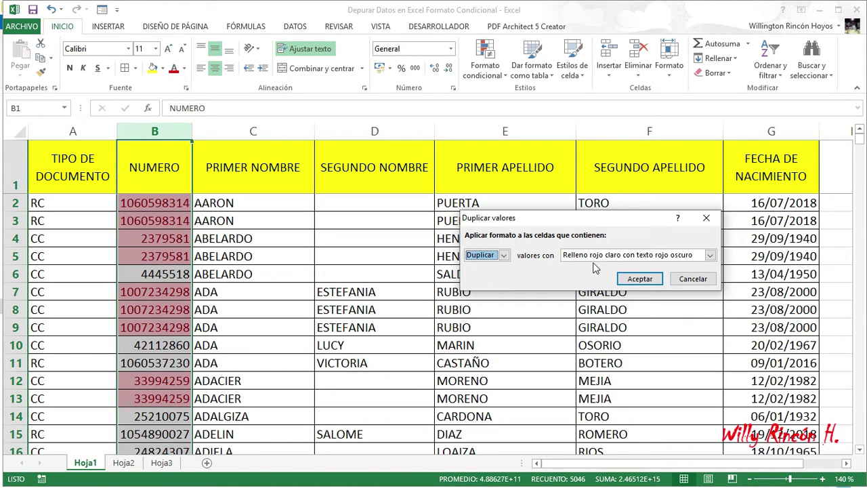
{"action": "left_click", "coordinate": [633, 256]}
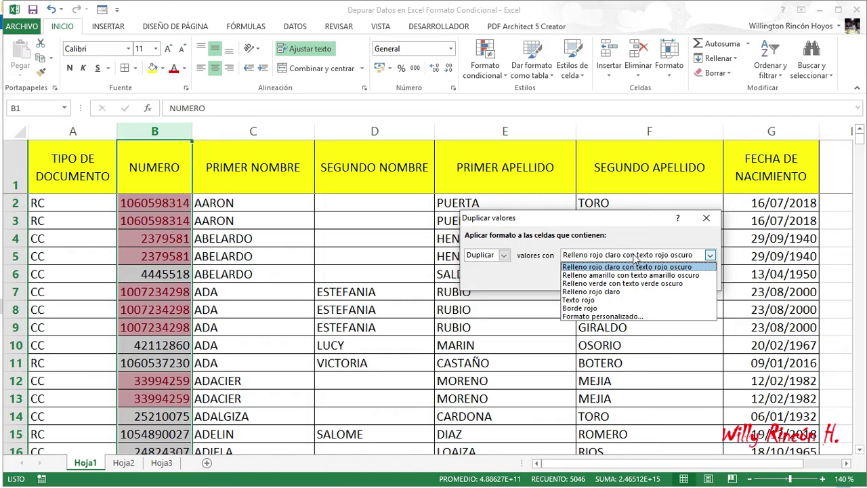
{"action": "left_click", "coordinate": [635, 258]}
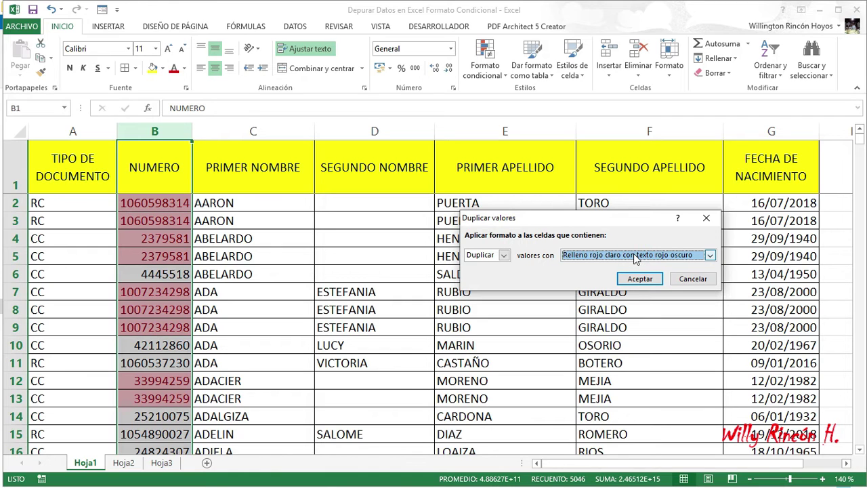
{"action": "left_click", "coordinate": [640, 279]}
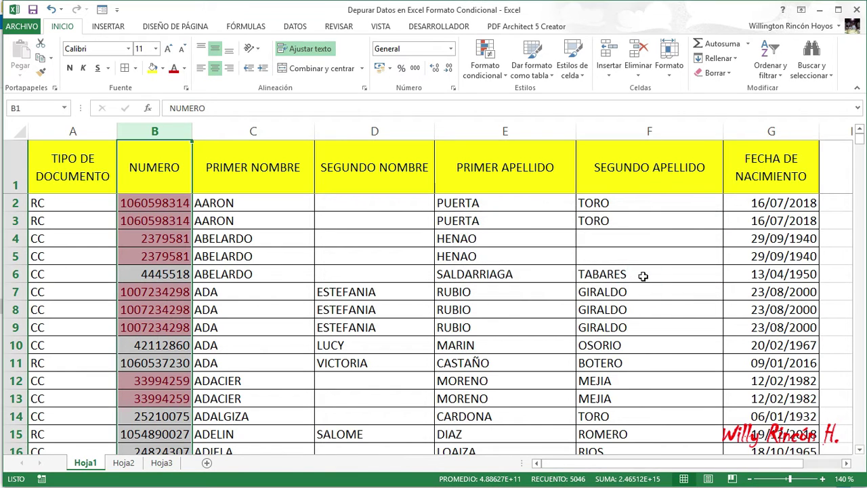
{"action": "left_click", "coordinate": [155, 206]}
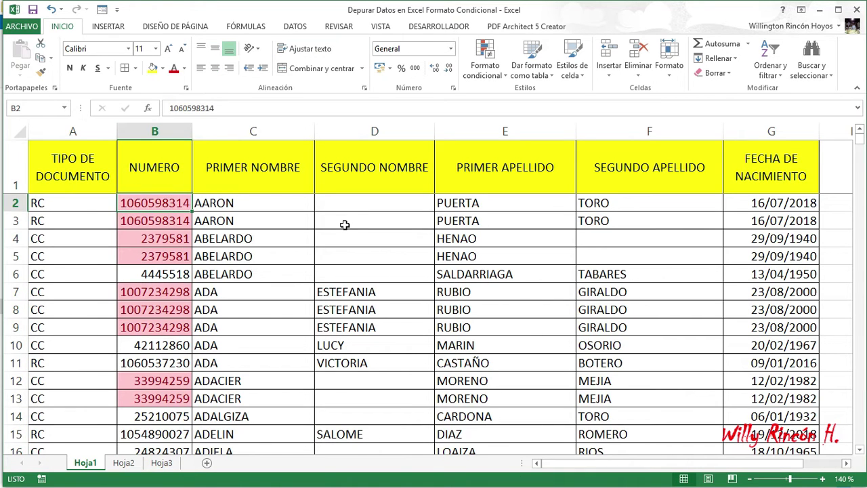
{"action": "key", "text": "Down"}
{"action": "key", "text": "Down"}
{"action": "key", "text": "Down"}
{"action": "key", "text": "Down"}
{"action": "key", "text": "Down"}
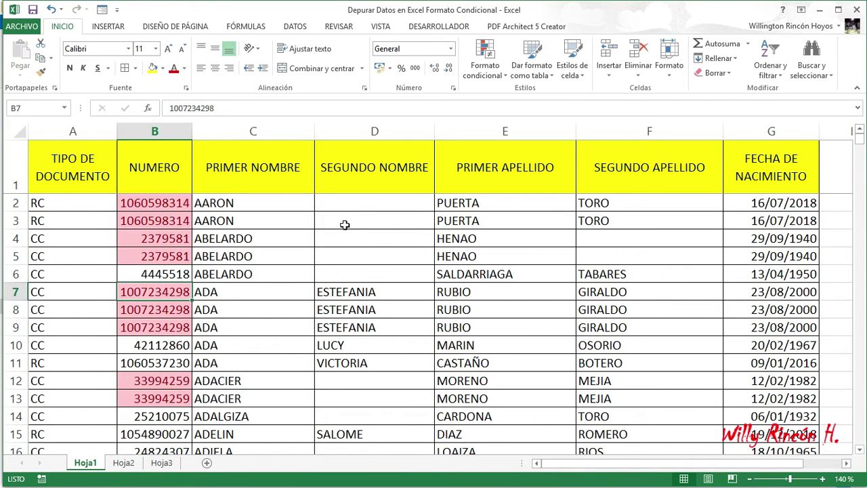
{"action": "key", "text": "Down"}
{"action": "key", "text": "Down"}
{"action": "key", "text": "Down"}
{"action": "key", "text": "Down"}
{"action": "key", "text": "Down"}
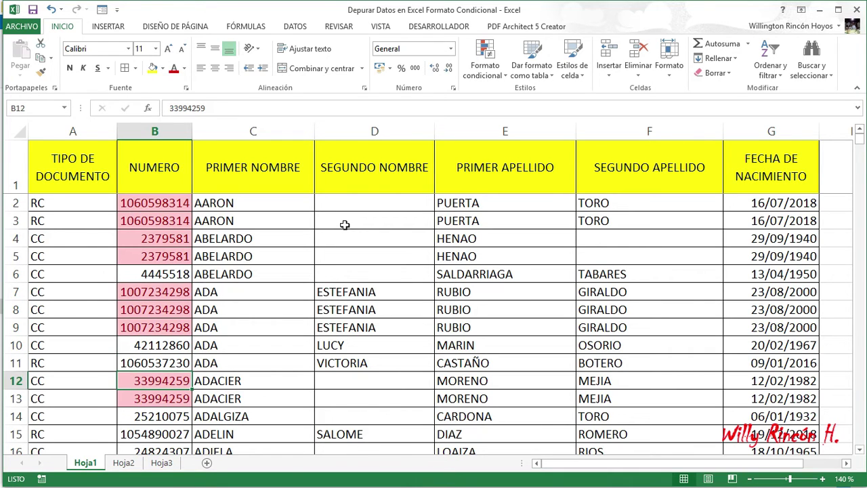
{"action": "key", "text": "Down"}
{"action": "key", "text": "Down"}
{"action": "key", "text": "Down"}
{"action": "key", "text": "Down"}
{"action": "key", "text": "Down"}
{"action": "key", "text": "Down"}
{"action": "key", "text": "Down"}
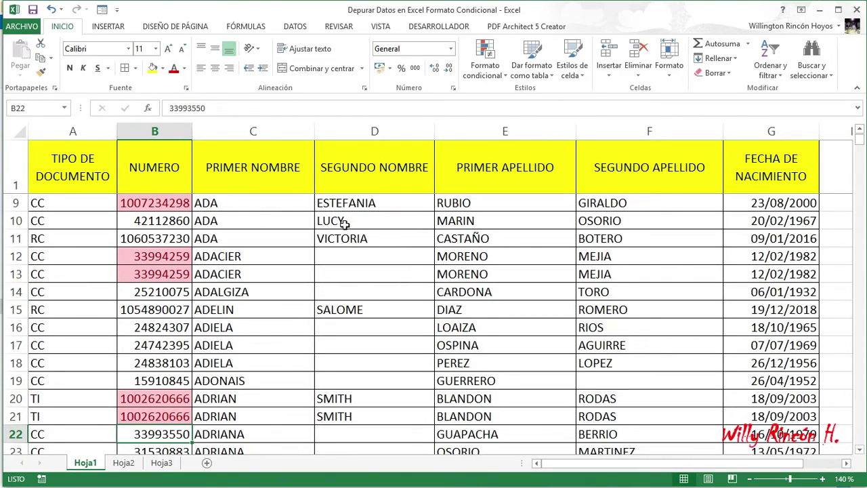
{"action": "key", "text": "Down"}
{"action": "key", "text": "Down"}
{"action": "key", "text": "Down"}
{"action": "key", "text": "Down"}
{"action": "key", "text": "Down"}
{"action": "key", "text": "Down"}
{"action": "key", "text": "Down"}
{"action": "key", "text": "Down"}
{"action": "key", "text": "Down"}
{"action": "key", "text": "Down"}
{"action": "key", "text": "Down"}
{"action": "key", "text": "Down"}
{"action": "key", "text": "Down"}
{"action": "key", "text": "Down"}
{"action": "key", "text": "Down"}
{"action": "key", "text": "Down"}
{"action": "key", "text": "Down"}
{"action": "key", "text": "Down"}
{"action": "key", "text": "Down"}
{"action": "key", "text": "Down"}
{"action": "key", "text": "Down"}
{"action": "key", "text": "Down"}
{"action": "key", "text": "Down"}
{"action": "key", "text": "Down"}
{"action": "key", "text": "Down"}
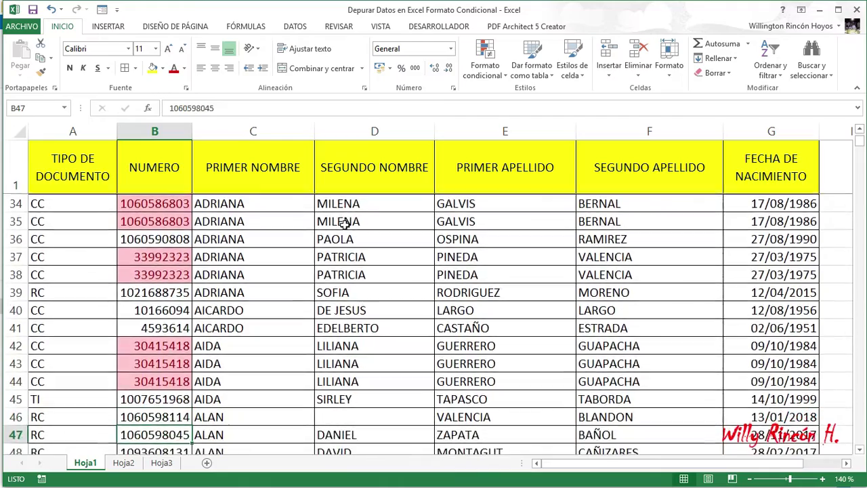
{"action": "key", "text": "Down"}
{"action": "key", "text": "Down"}
{"action": "key", "text": "Down"}
{"action": "key", "text": "Down"}
{"action": "key", "text": "Down"}
{"action": "key", "text": "Down"}
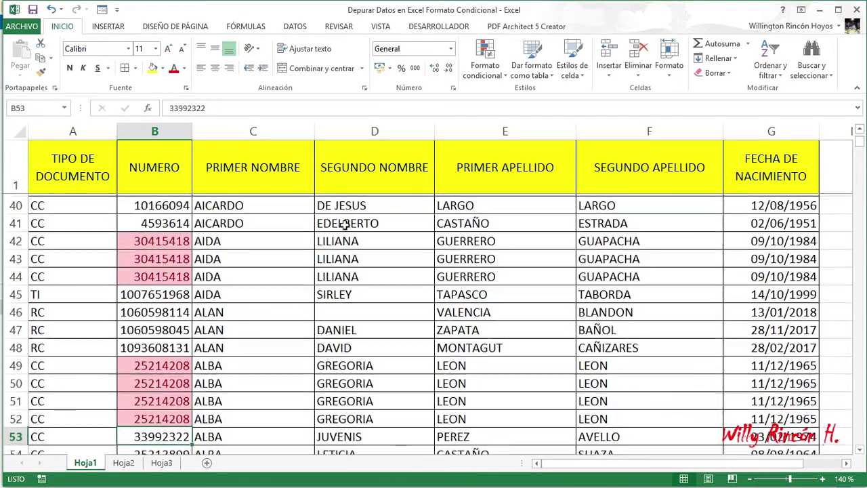
{"action": "key", "text": "Down"}
{"action": "key", "text": "Down"}
{"action": "key", "text": "Down"}
{"action": "key", "text": "Down"}
{"action": "key", "text": "Down"}
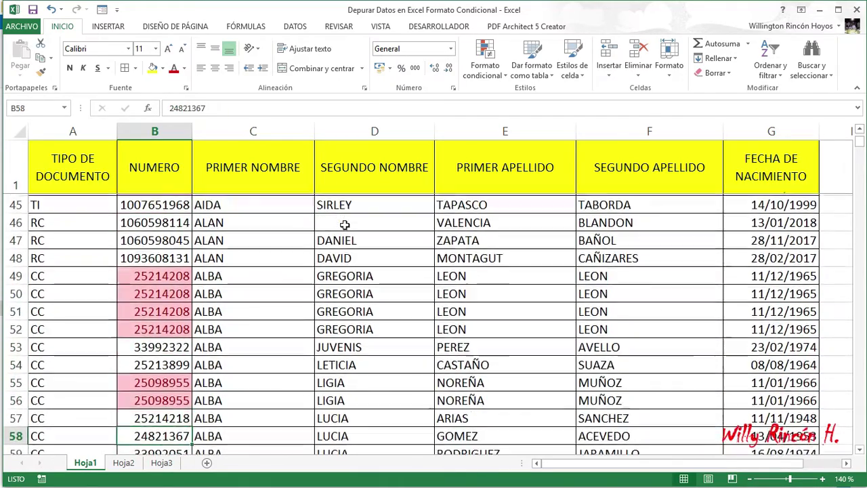
{"action": "key", "text": "Down"}
{"action": "key", "text": "Down"}
{"action": "key", "text": "Down"}
{"action": "key", "text": "Down"}
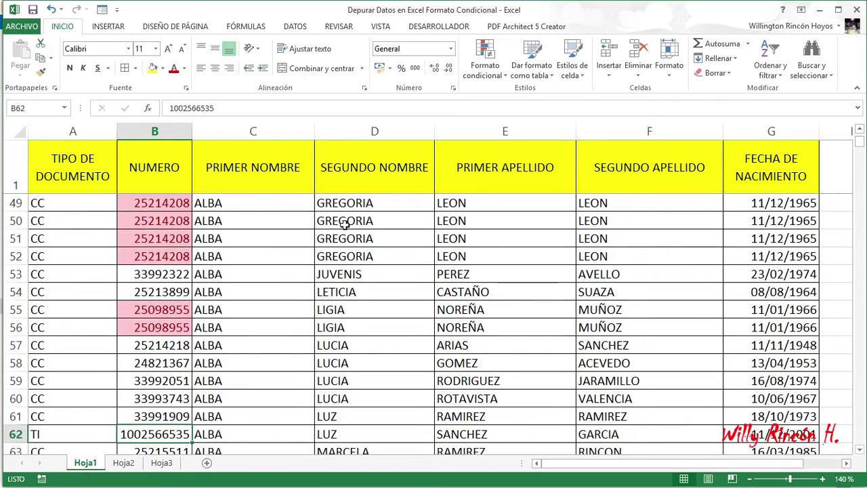
{"action": "key", "text": "Up"}
{"action": "key", "text": "Up"}
{"action": "key", "text": "Up"}
{"action": "key", "text": "Up"}
{"action": "key", "text": "Up"}
{"action": "key", "text": "Up"}
{"action": "key", "text": "Up"}
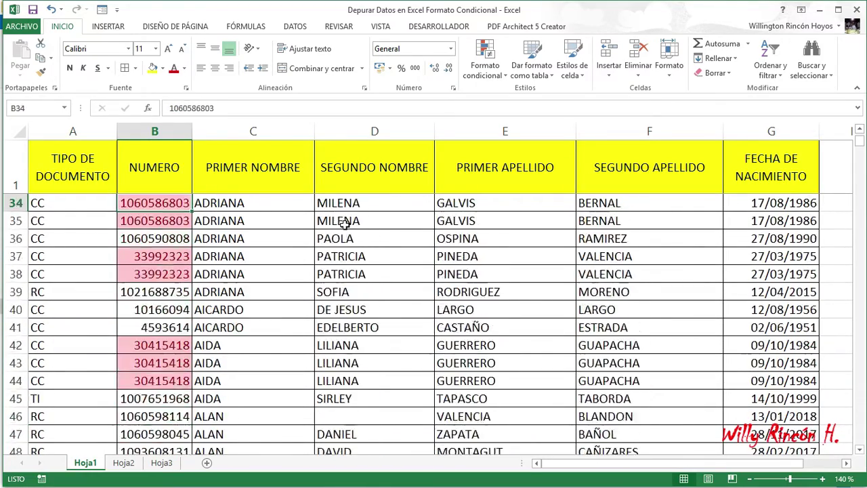
{"action": "key", "text": "Up"}
{"action": "key", "text": "Up"}
{"action": "key", "text": "Up"}
{"action": "key", "text": "Up"}
{"action": "key", "text": "Up"}
{"action": "key", "text": "Up"}
{"action": "key", "text": "Up"}
{"action": "key", "text": "Up"}
{"action": "key", "text": "Up"}
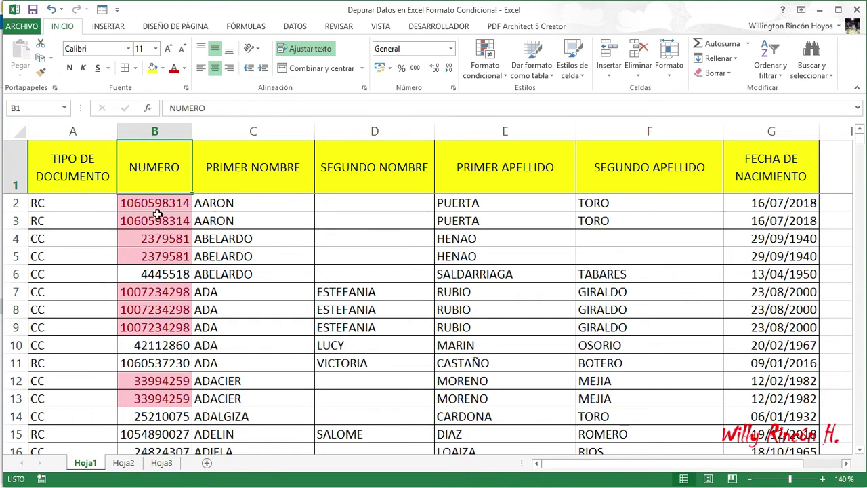
- Replace the old sort levels and sort the table by NUMERO, De menor a mayor
{"action": "left_click", "coordinate": [68, 207]}
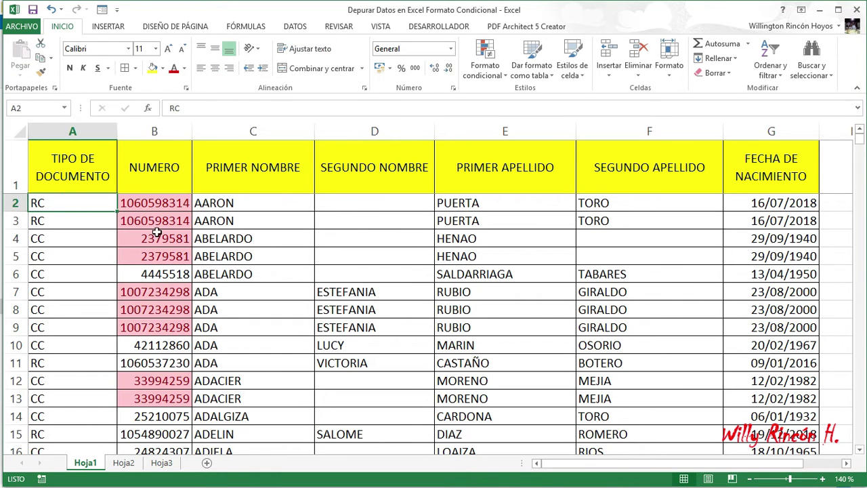
{"action": "left_click", "coordinate": [147, 207]}
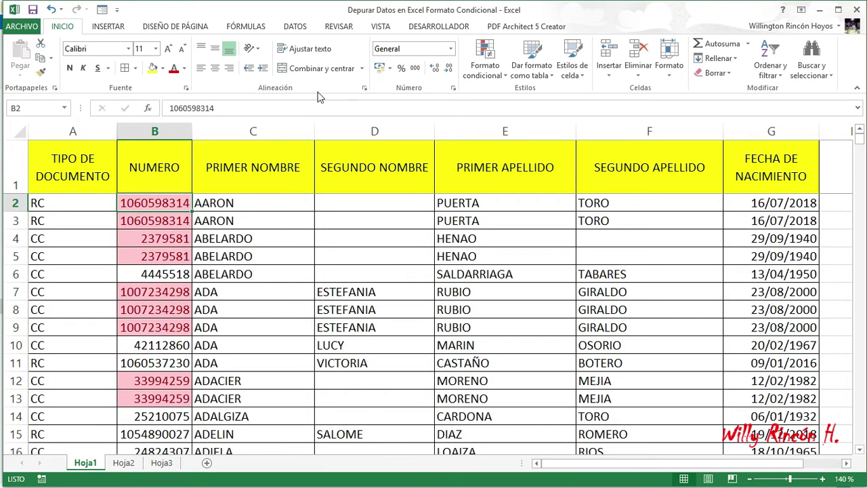
{"action": "left_click", "coordinate": [297, 28]}
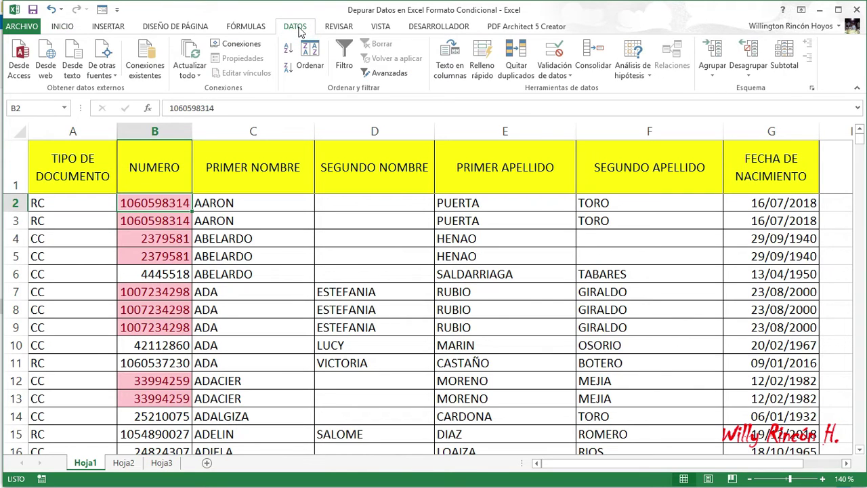
{"action": "left_click", "coordinate": [309, 60]}
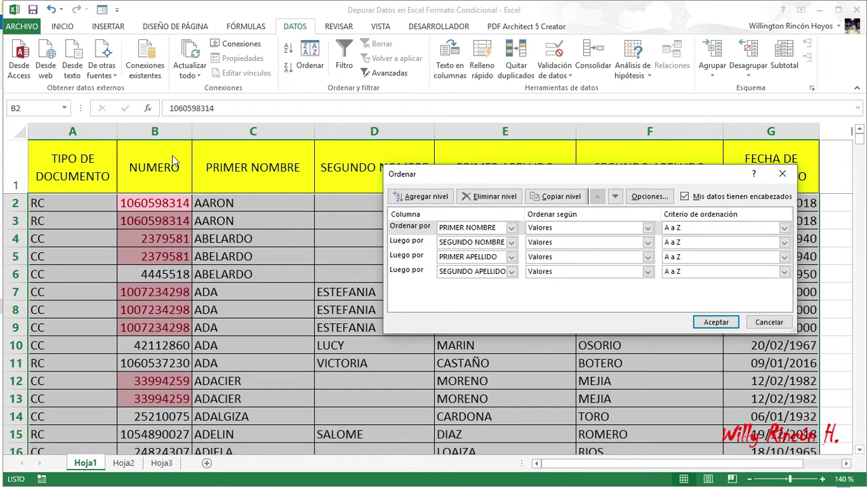
{"action": "left_click", "coordinate": [505, 198]}
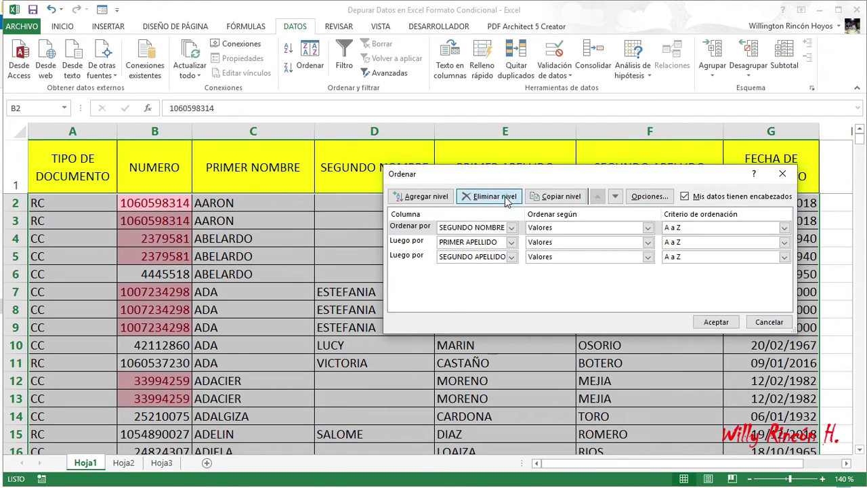
{"action": "left_click", "coordinate": [505, 198]}
{"action": "left_click", "coordinate": [506, 198]}
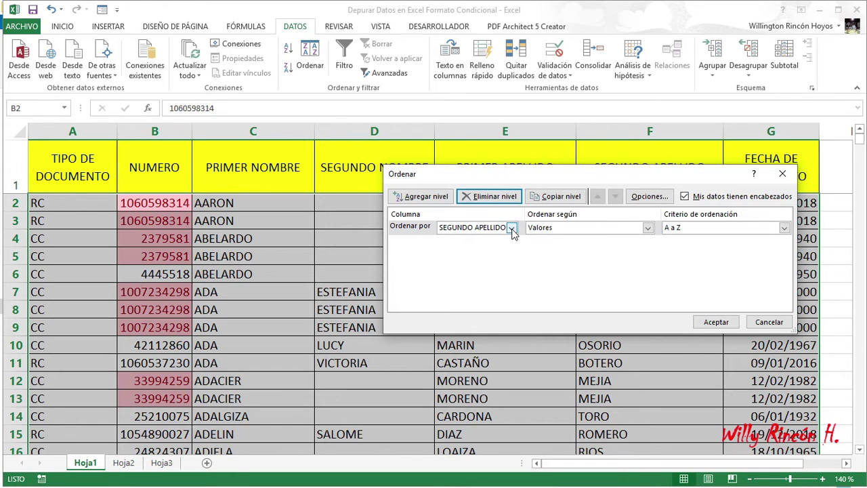
{"action": "left_click", "coordinate": [512, 228]}
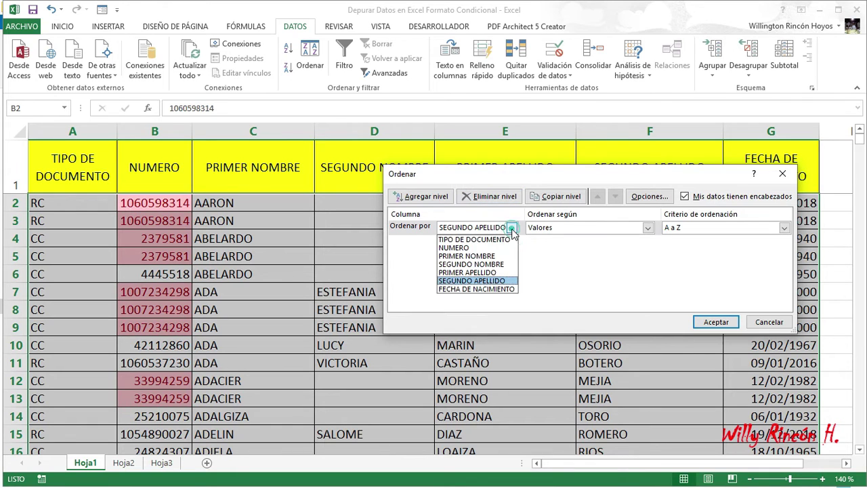
{"action": "left_click", "coordinate": [458, 249]}
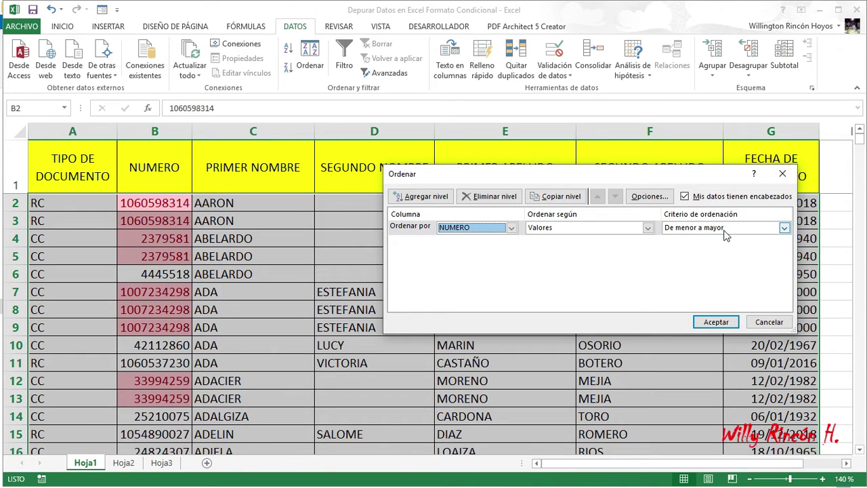
{"action": "left_click", "coordinate": [724, 230]}
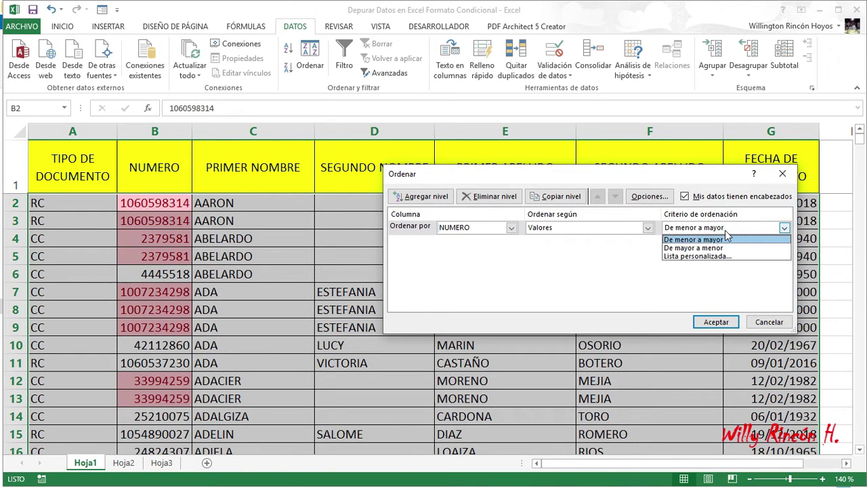
{"action": "left_click", "coordinate": [640, 254]}
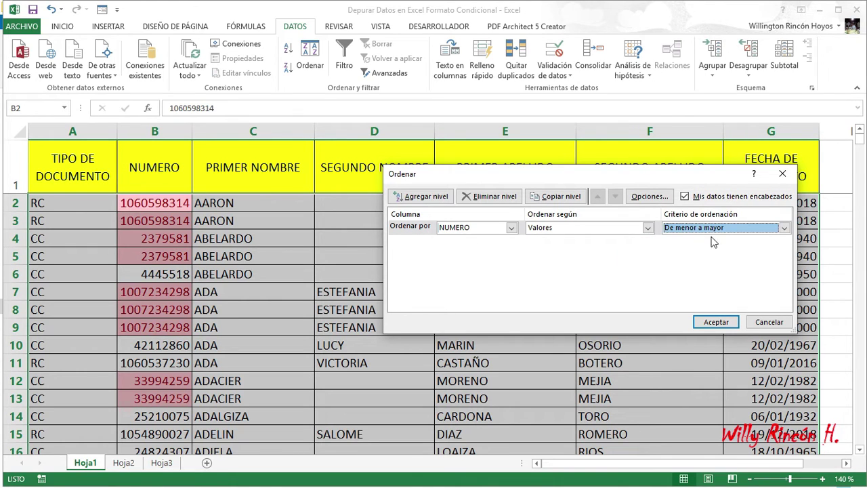
{"action": "left_click", "coordinate": [713, 323]}
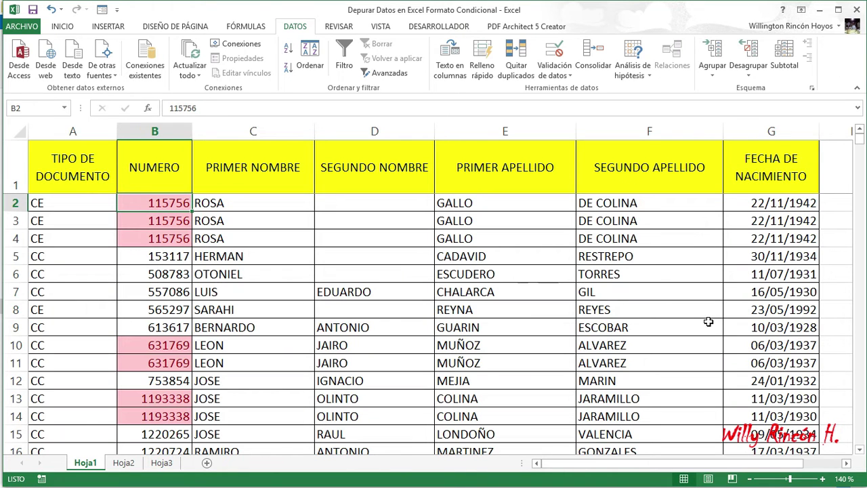
{"action": "key", "text": "Up"}
{"action": "left_click", "coordinate": [174, 210]}
{"action": "key", "text": "Down"}
{"action": "key", "text": "Down"}
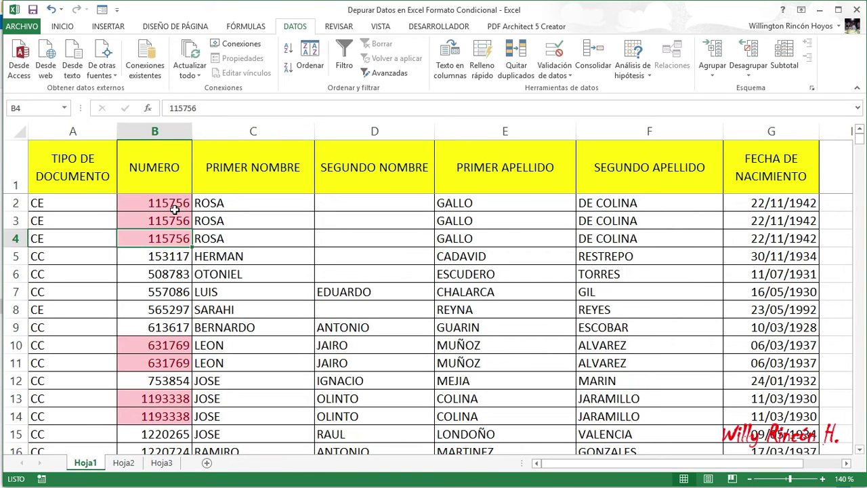
{"action": "key", "text": "Up"}
{"action": "key", "text": "Up"}
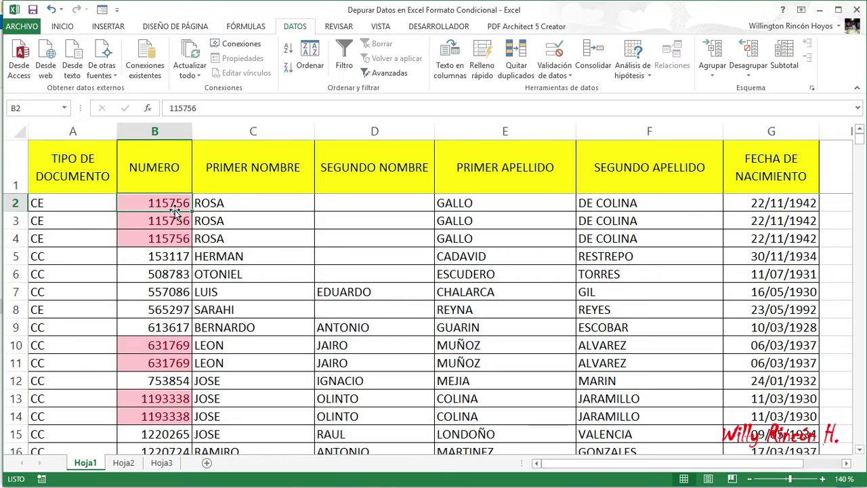
{"action": "key", "text": "Down"}
{"action": "key", "text": "Down"}
{"action": "key", "text": "Up"}
{"action": "key", "text": "Up"}
{"action": "key", "text": "Up"}
{"action": "key", "text": "Down"}
{"action": "key", "text": "Down"}
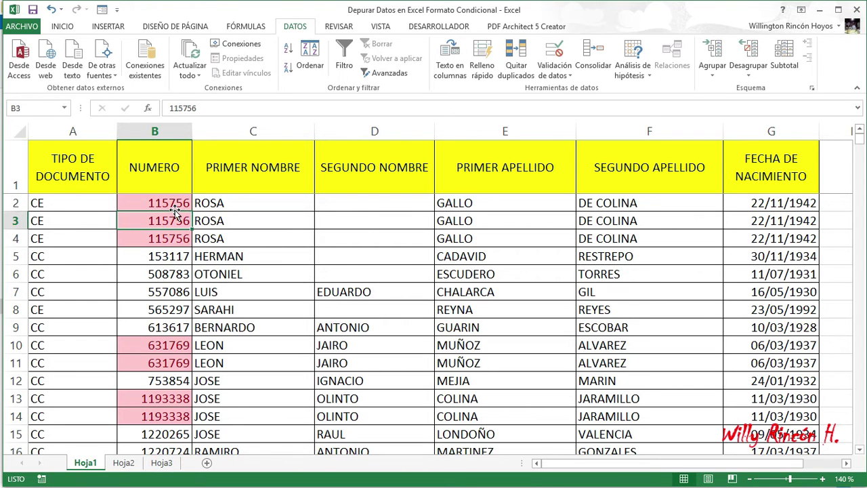
{"action": "key", "text": "Down"}
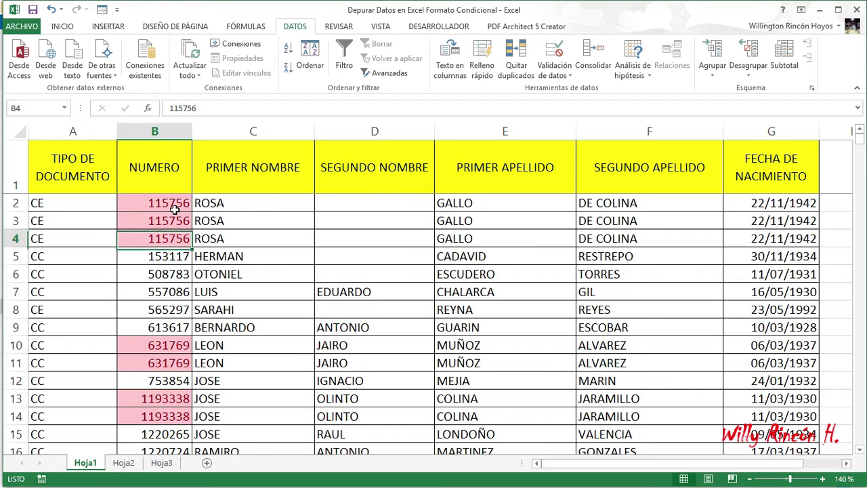
{"action": "key", "text": "Up"}
{"action": "key", "text": "Up"}
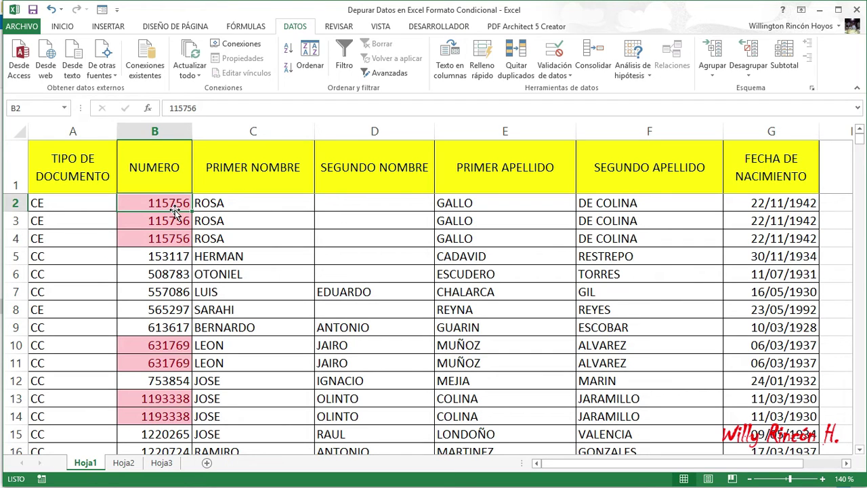
{"action": "key", "text": "Right"}
{"action": "key", "text": "Right"}
{"action": "key", "text": "Right"}
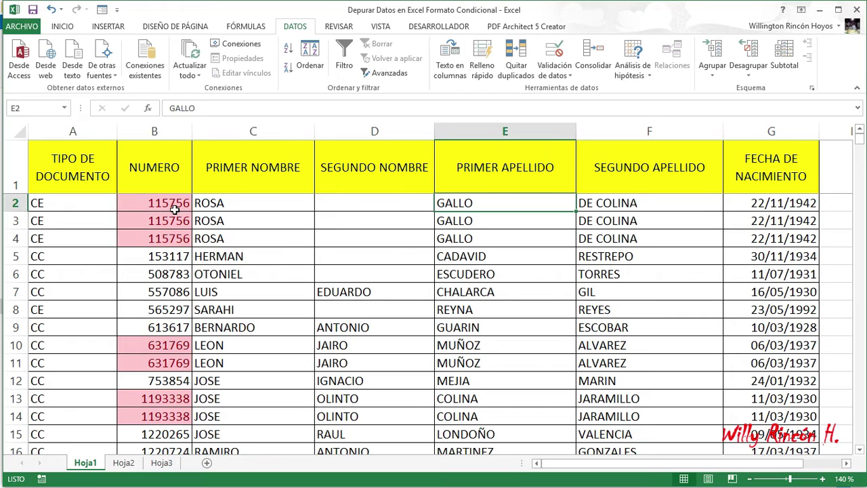
{"action": "key", "text": "Right"}
{"action": "key", "text": "Right"}
{"action": "key", "text": "Down"}
{"action": "key", "text": "Down"}
{"action": "key", "text": "Left"}
{"action": "key", "text": "Left"}
{"action": "key", "text": "Left"}
{"action": "key", "text": "Left"}
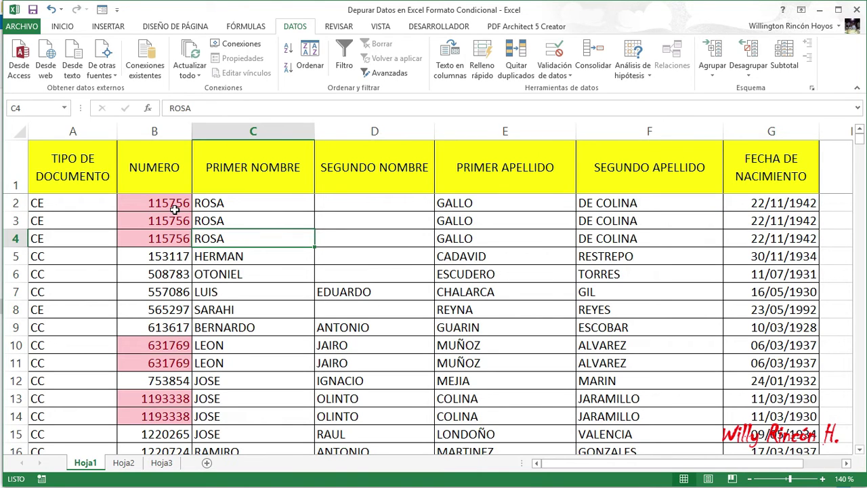
{"action": "key", "text": "Left"}
{"action": "key", "text": "Left"}
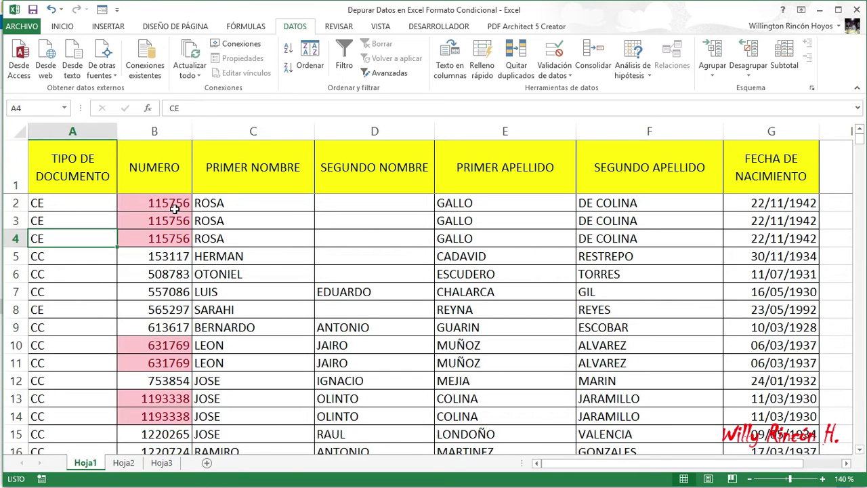
{"action": "key", "text": "Down"}
{"action": "key", "text": "Up"}
- Delete rows 3–4, the two extra ROSA records with number 115756
{"action": "left_click_drag", "start_coordinate": [16, 238], "coordinate": [14, 221]}
{"action": "right_click", "coordinate": [15, 220]}
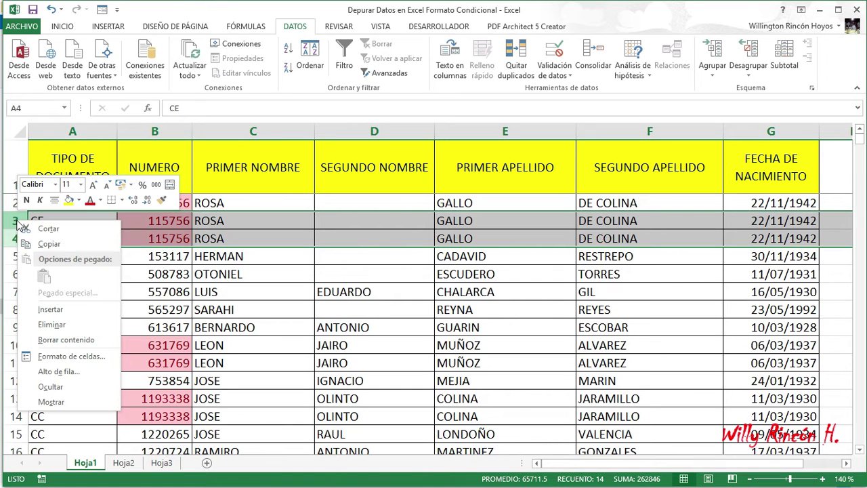
{"action": "left_click", "coordinate": [71, 327]}
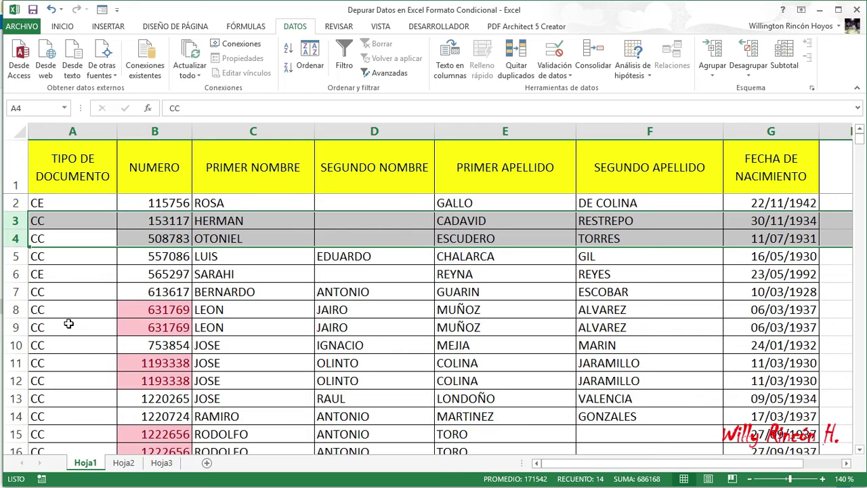
{"action": "left_click", "coordinate": [165, 206]}
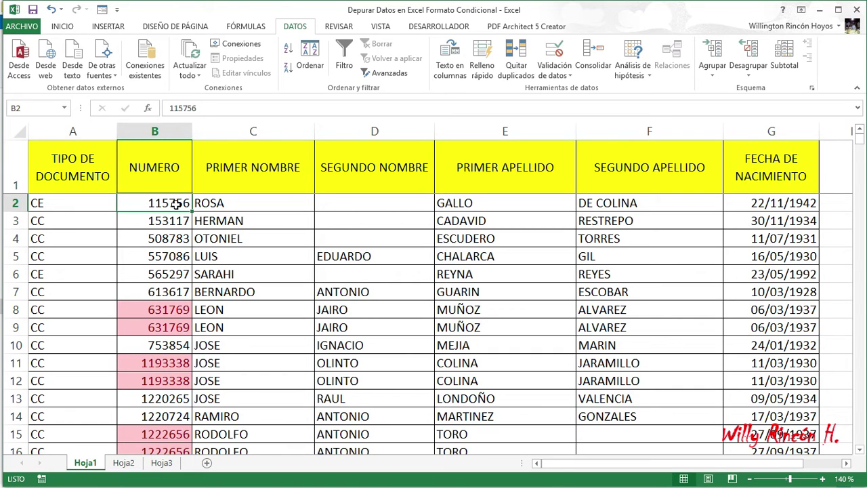
{"action": "left_click", "coordinate": [169, 308]}
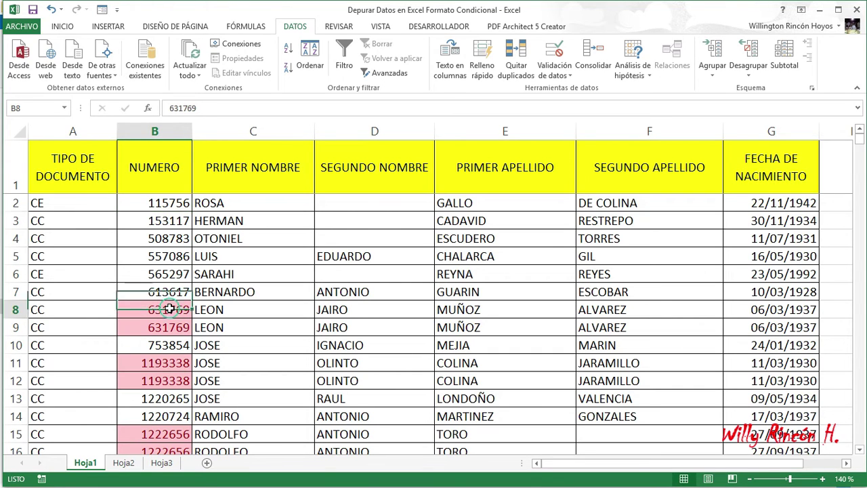
{"action": "key", "text": "shift+Down"}
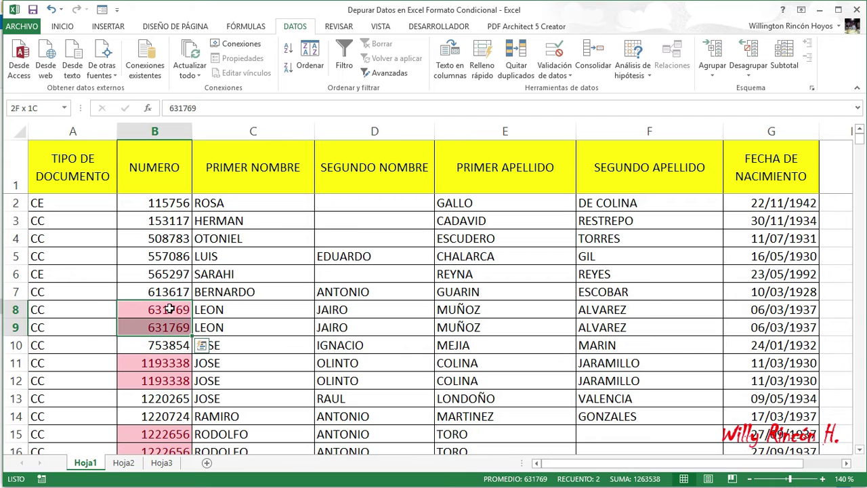
{"action": "key", "text": "Down"}
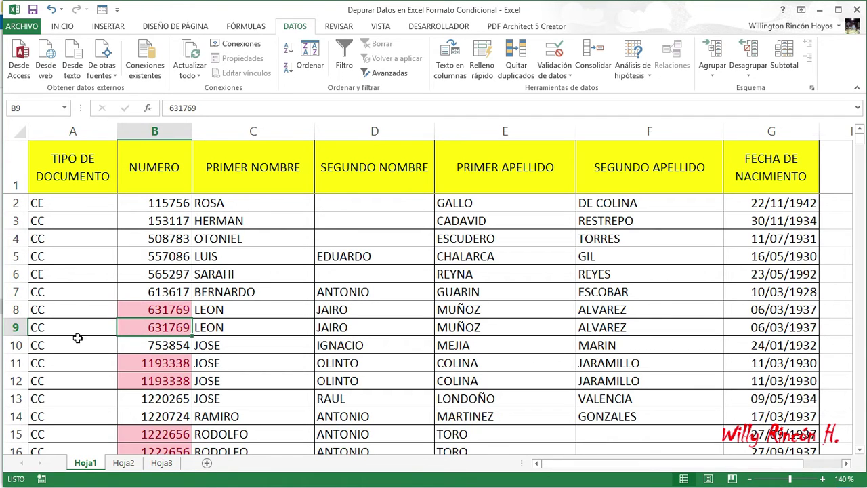
{"action": "left_click", "coordinate": [13, 328]}
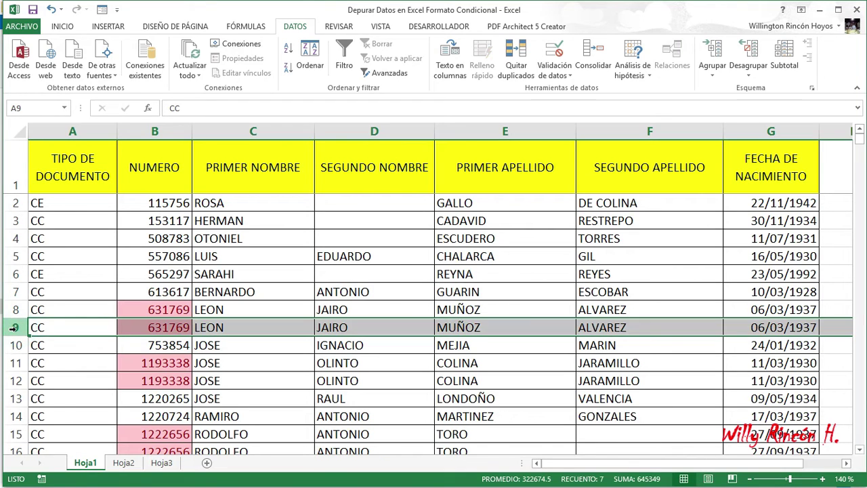
{"action": "right_click", "coordinate": [13, 327]}
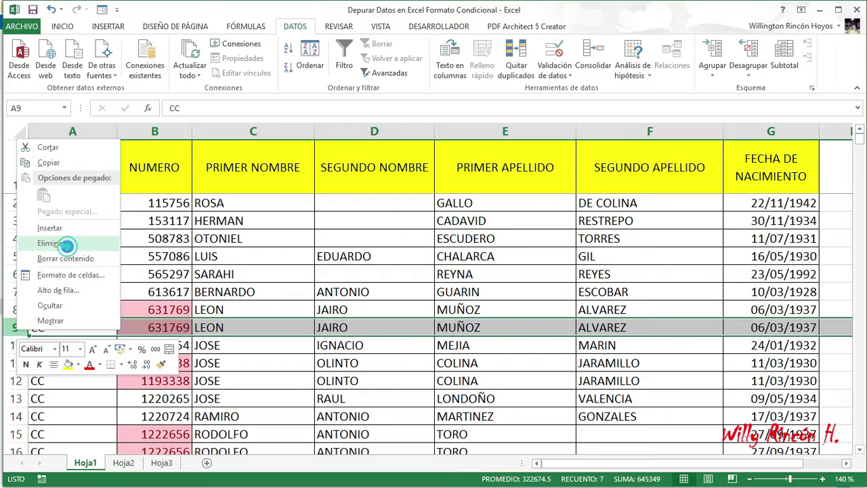
{"action": "left_click", "coordinate": [68, 248]}
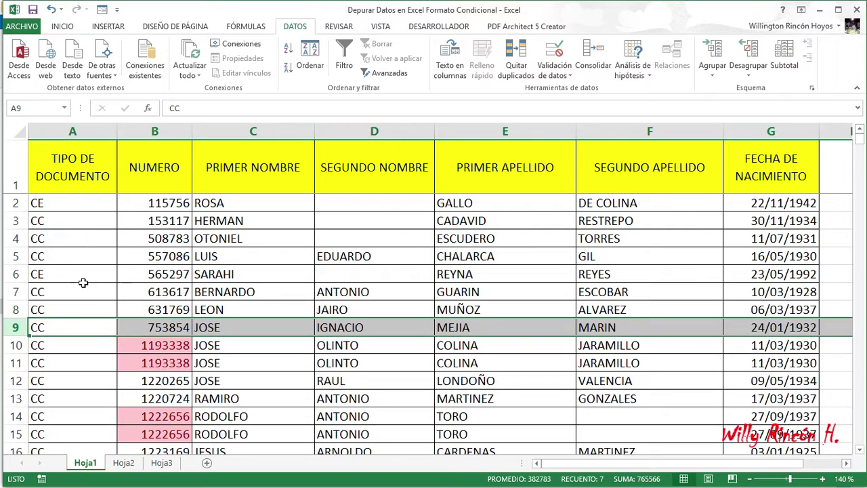
{"action": "left_click", "coordinate": [163, 310]}
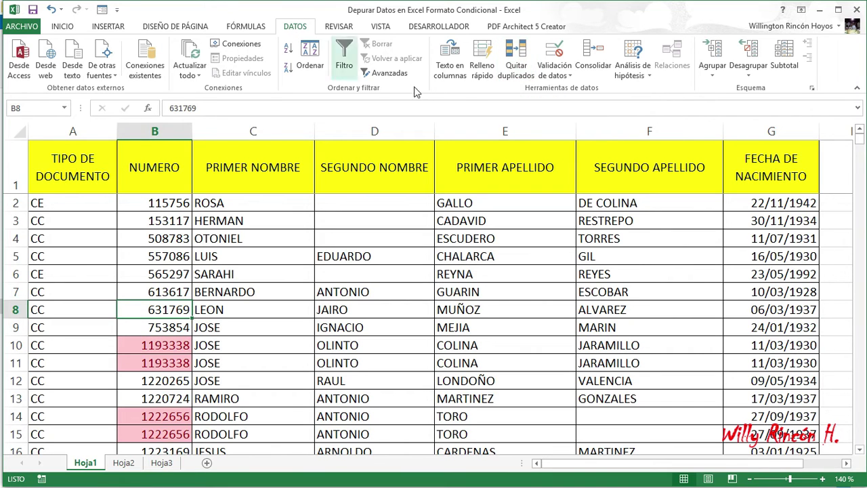
- In Quitar duplicados, uncheck every column except NUMERO and remove the repeated records
{"action": "left_click", "coordinate": [518, 61]}
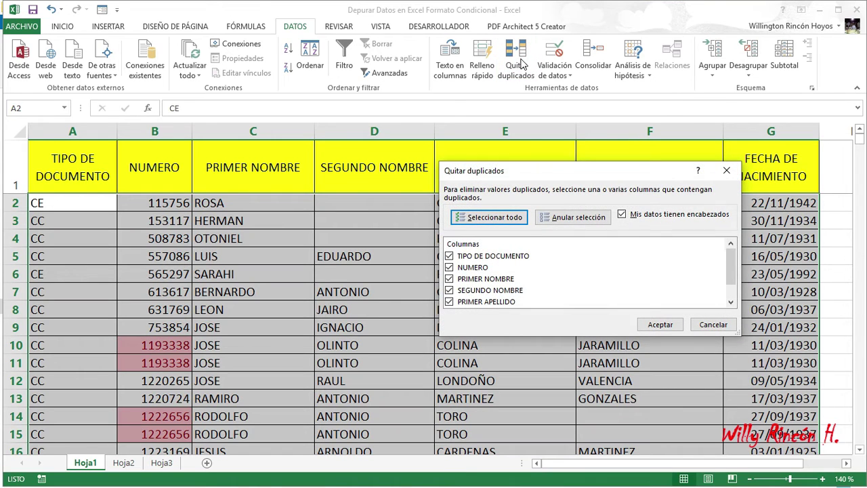
{"action": "left_click", "coordinate": [450, 256]}
{"action": "left_click", "coordinate": [450, 278]}
{"action": "left_click", "coordinate": [449, 290]}
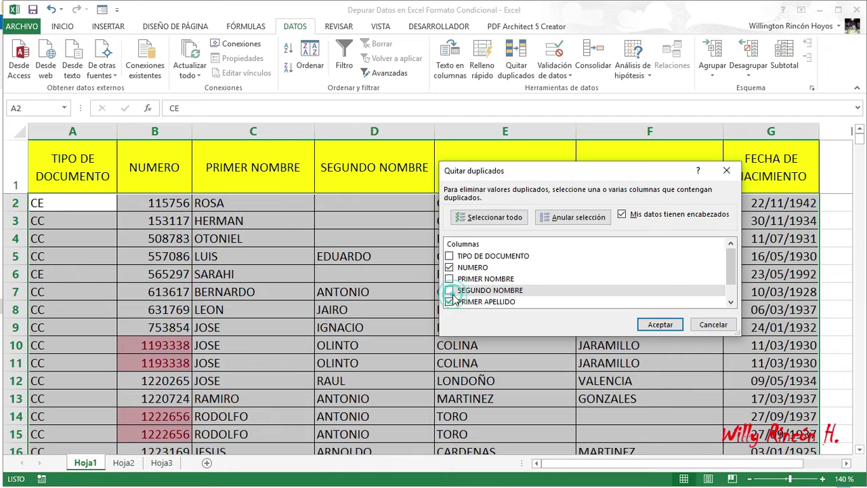
{"action": "left_click", "coordinate": [451, 301]}
{"action": "left_click", "coordinate": [731, 302]}
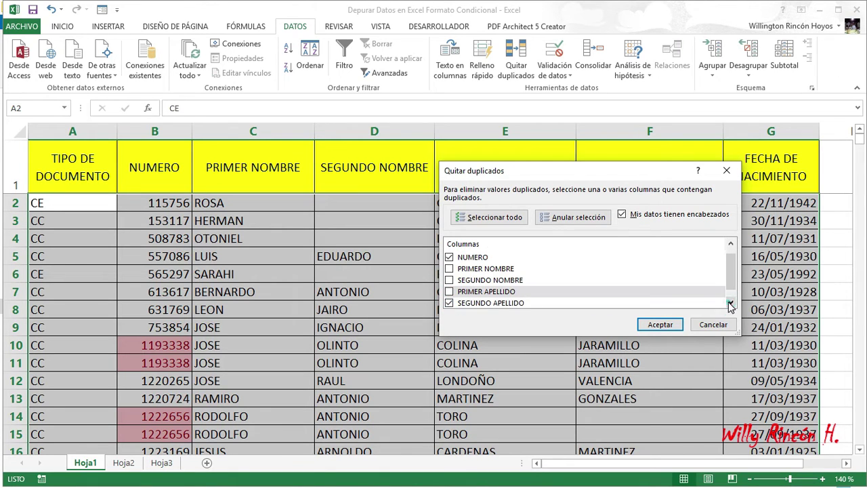
{"action": "left_click", "coordinate": [731, 302]}
{"action": "left_click", "coordinate": [449, 290]}
{"action": "left_click", "coordinate": [449, 301]}
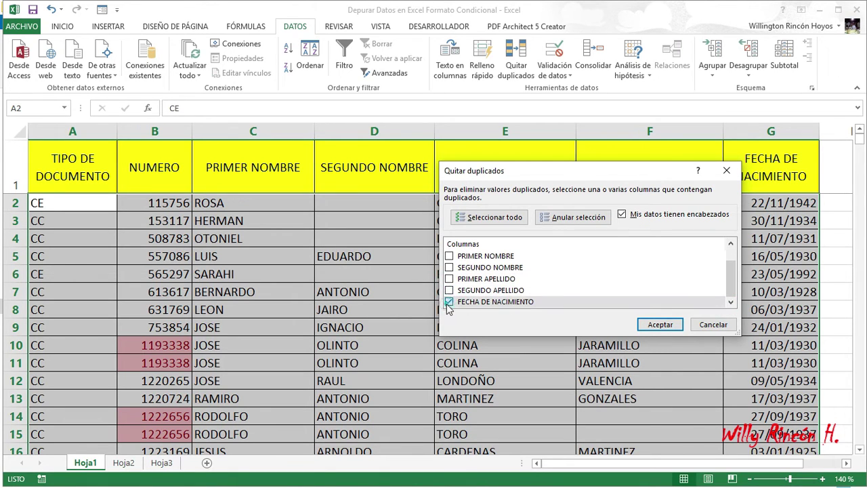
{"action": "left_click_drag", "start_coordinate": [730, 271], "coordinate": [730, 250]}
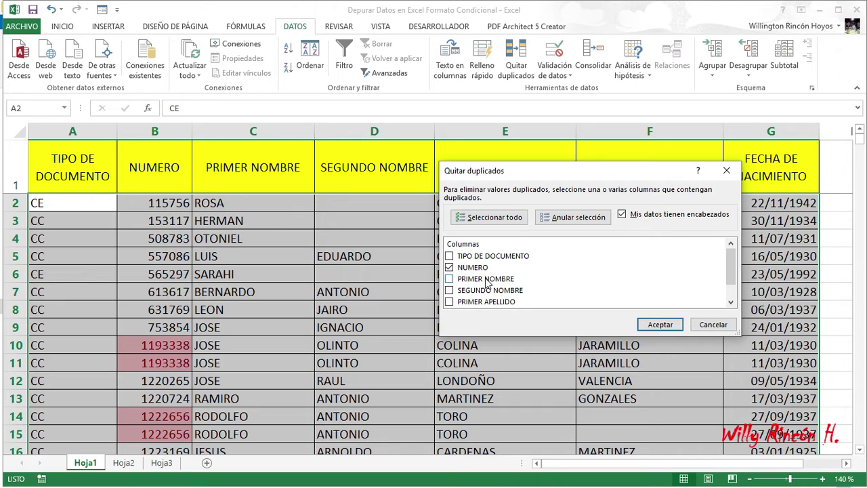
{"action": "left_click", "coordinate": [664, 323]}
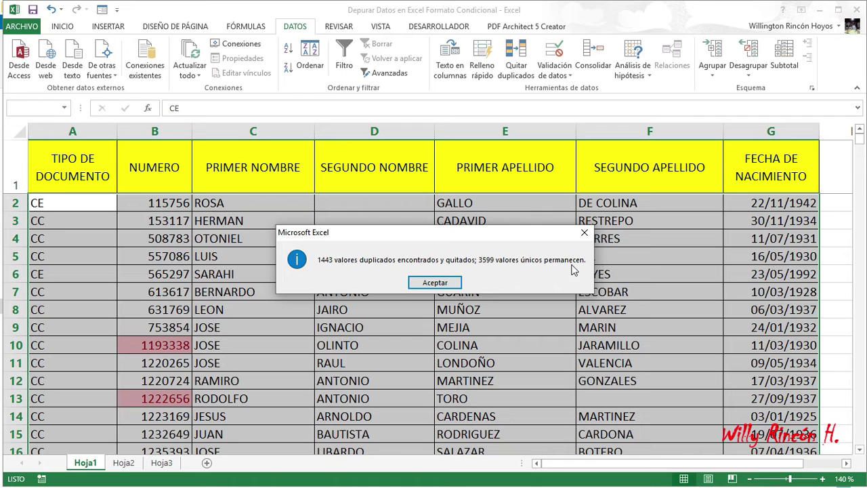
- Dismiss the notice of 1443 duplicates removed and browse column B's 3599 unique records
{"action": "left_click", "coordinate": [441, 283]}
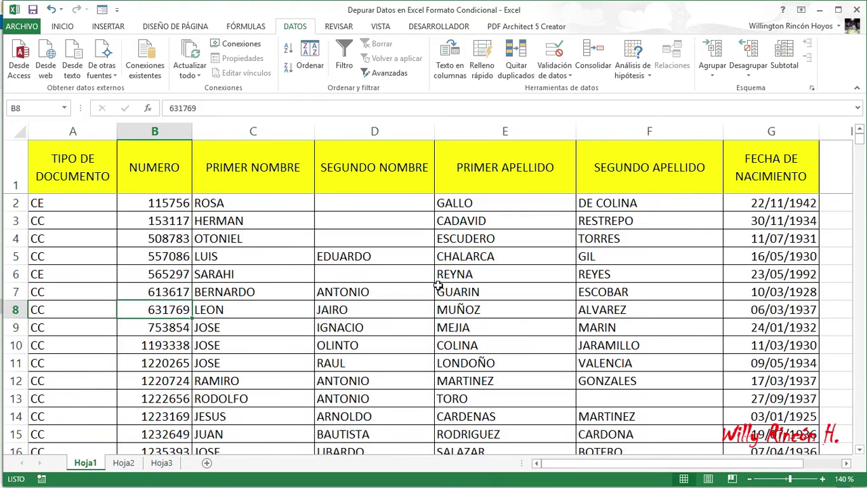
{"action": "left_click", "coordinate": [182, 238]}
{"action": "key", "text": "Down"}
{"action": "key", "text": "Down"}
{"action": "key", "text": "Down"}
{"action": "key", "text": "Down"}
{"action": "key", "text": "Down"}
{"action": "key", "text": "Down"}
{"action": "key", "text": "Down"}
{"action": "key", "text": "Down"}
{"action": "key", "text": "Down"}
{"action": "key", "text": "Down"}
{"action": "key", "text": "Down"}
{"action": "key", "text": "Down"}
{"action": "key", "text": "Down"}
{"action": "key", "text": "Down"}
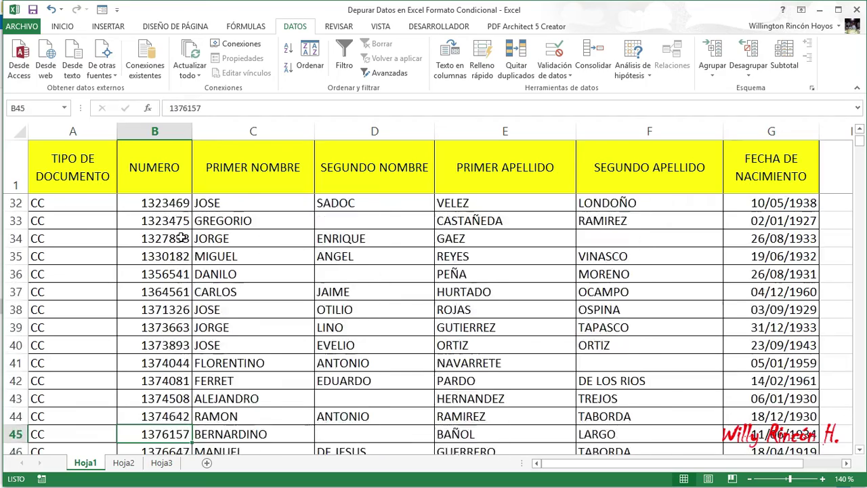
{"action": "key", "text": "Down"}
{"action": "key", "text": "Down"}
{"action": "key", "text": "Down"}
{"action": "key", "text": "Down"}
{"action": "key", "text": "Down"}
{"action": "key", "text": "Up"}
{"action": "key", "text": "Up"}
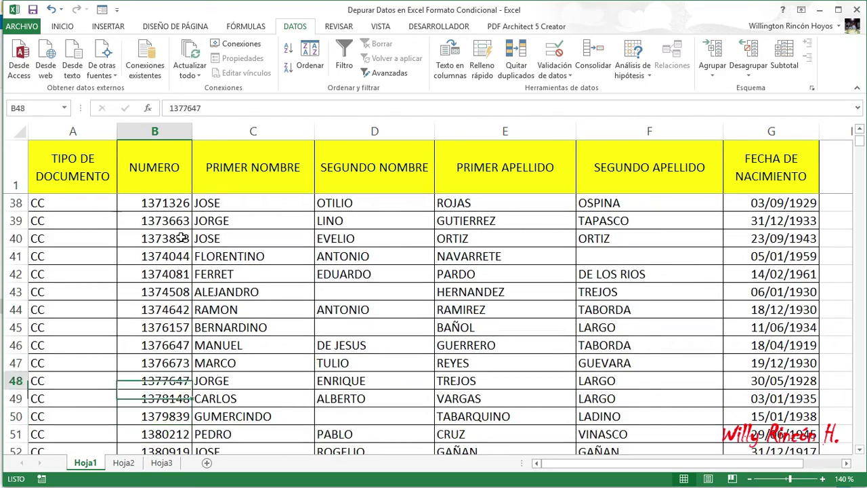
{"action": "key", "text": "Up"}
{"action": "key", "text": "Up"}
{"action": "key", "text": "Up"}
{"action": "key", "text": "Up"}
{"action": "key", "text": "Up"}
{"action": "key", "text": "Up"}
{"action": "key", "text": "Up"}
{"action": "key", "text": "Up"}
{"action": "key", "text": "Up"}
{"action": "key", "text": "Up"}
{"action": "key", "text": "Up"}
{"action": "key", "text": "Up"}
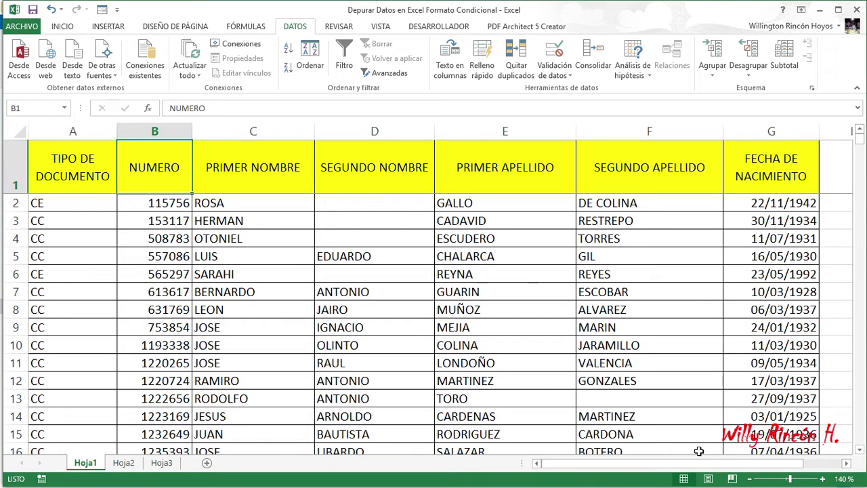
- Go to the Hoja2 sheet and zoom it in to 140%
{"action": "left_click", "coordinate": [124, 463]}
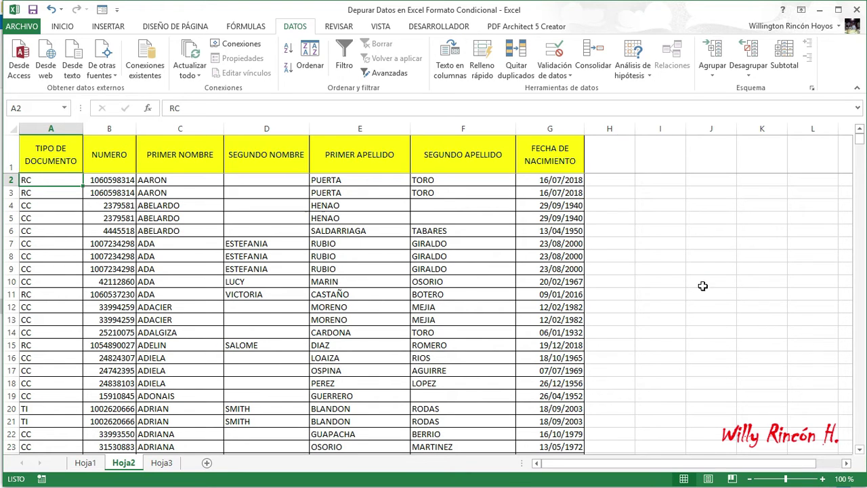
{"action": "left_click", "coordinate": [703, 285]}
{"action": "left_click", "coordinate": [823, 479]}
{"action": "left_click", "coordinate": [822, 479]}
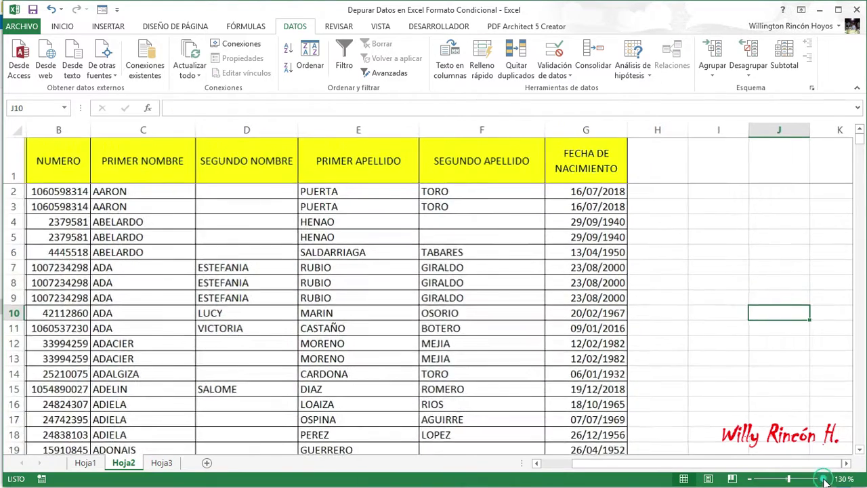
{"action": "left_click", "coordinate": [822, 479]}
{"action": "left_click", "coordinate": [822, 479]}
{"action": "left_click_drag", "start_coordinate": [700, 464], "coordinate": [670, 463]}
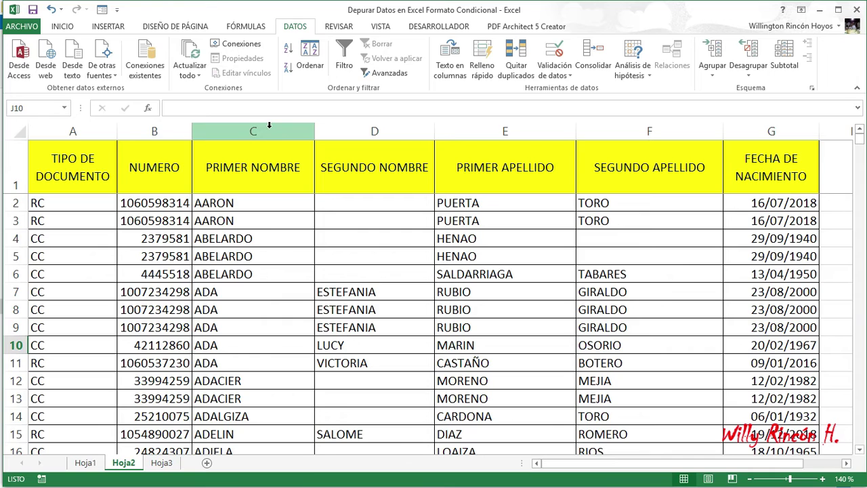
- Apply a Duplicar valores rule with light red fill to name columns C through F
{"action": "left_click_drag", "start_coordinate": [266, 128], "coordinate": [638, 122]}
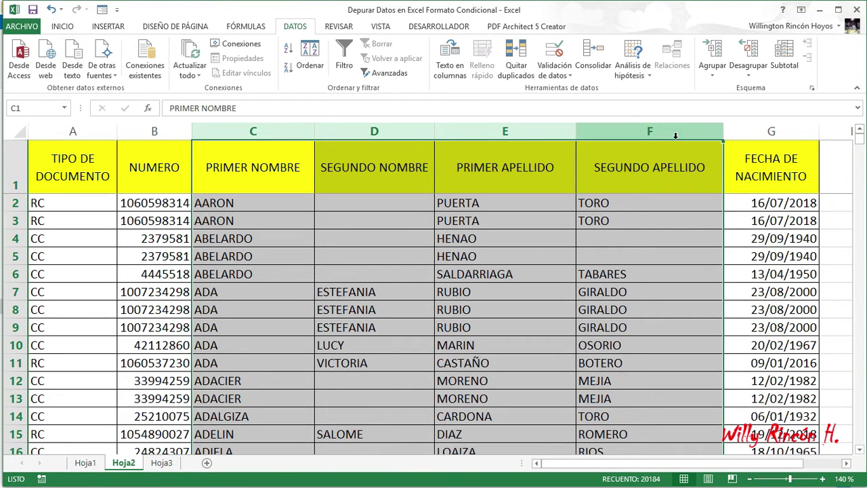
{"action": "left_click", "coordinate": [62, 27]}
{"action": "left_click", "coordinate": [504, 75]}
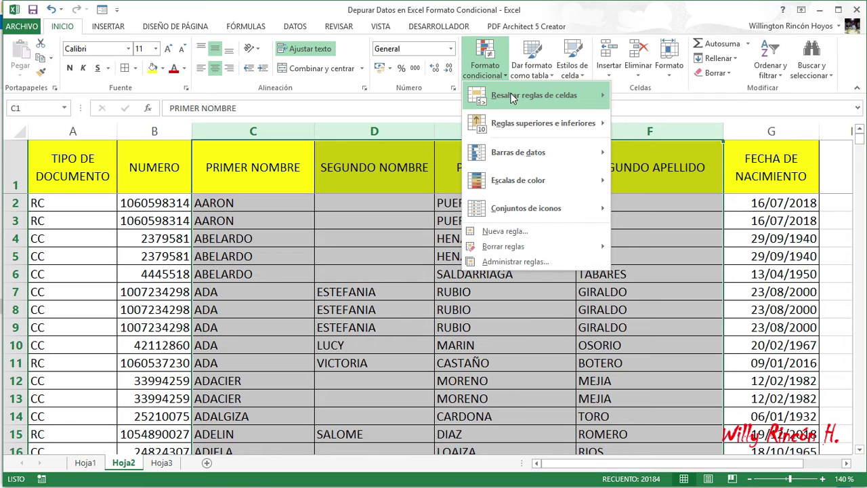
{"action": "mouse_move", "coordinate": [513, 99]}
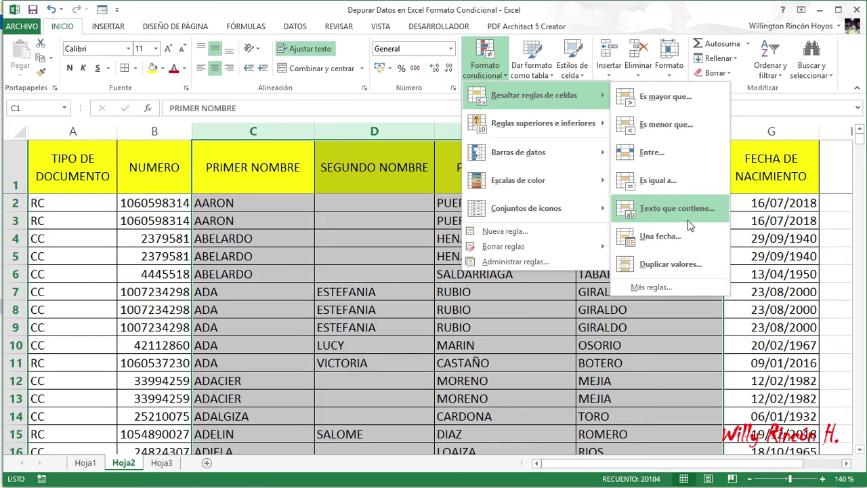
{"action": "left_click", "coordinate": [667, 262]}
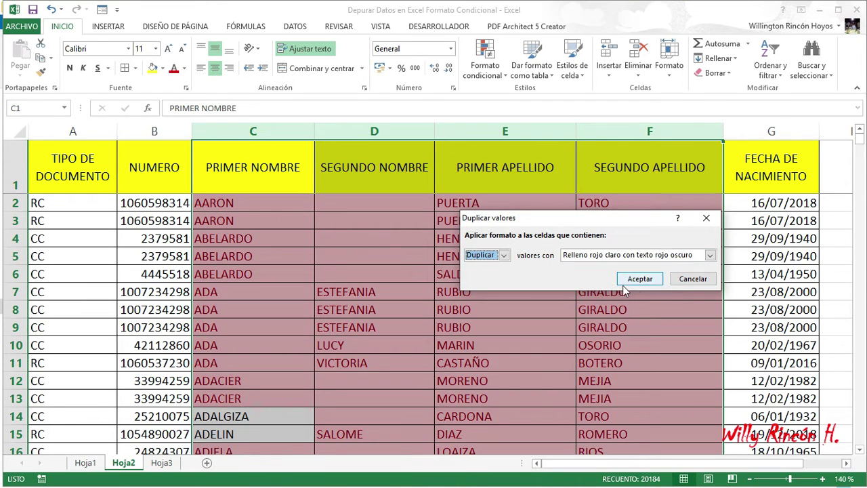
{"action": "left_click", "coordinate": [640, 281]}
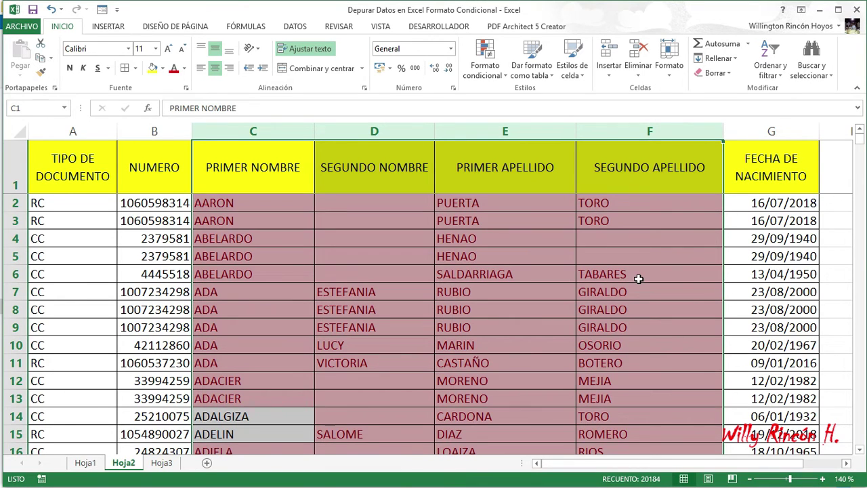
{"action": "scroll", "coordinate": [259, 235], "scroll_direction": "down", "scroll_amount": 2}
{"action": "scroll", "coordinate": [256, 237], "scroll_direction": "down", "scroll_amount": 4}
{"action": "scroll", "coordinate": [256, 237], "scroll_direction": "down", "scroll_amount": 7}
{"action": "scroll", "coordinate": [256, 240], "scroll_direction": "down", "scroll_amount": 6}
{"action": "scroll", "coordinate": [256, 240], "scroll_direction": "down", "scroll_amount": 13}
{"action": "scroll", "coordinate": [253, 238], "scroll_direction": "down", "scroll_amount": 10}
{"action": "scroll", "coordinate": [251, 237], "scroll_direction": "down", "scroll_amount": 14}
{"action": "scroll", "coordinate": [251, 235], "scroll_direction": "down", "scroll_amount": 14}
{"action": "scroll", "coordinate": [250, 233], "scroll_direction": "down", "scroll_amount": 8}
{"action": "scroll", "coordinate": [248, 233], "scroll_direction": "down", "scroll_amount": 18}
{"action": "scroll", "coordinate": [245, 233], "scroll_direction": "down", "scroll_amount": 8}
{"action": "scroll", "coordinate": [240, 233], "scroll_direction": "down", "scroll_amount": 14}
{"action": "scroll", "coordinate": [239, 233], "scroll_direction": "down", "scroll_amount": 15}
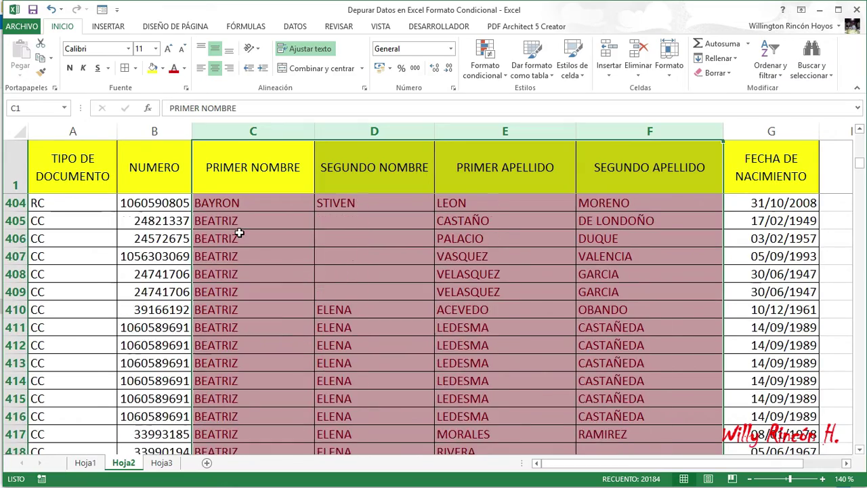
{"action": "scroll", "coordinate": [236, 231], "scroll_direction": "down", "scroll_amount": 8}
{"action": "scroll", "coordinate": [232, 229], "scroll_direction": "down", "scroll_amount": 10}
{"action": "scroll", "coordinate": [230, 227], "scroll_direction": "down", "scroll_amount": 8}
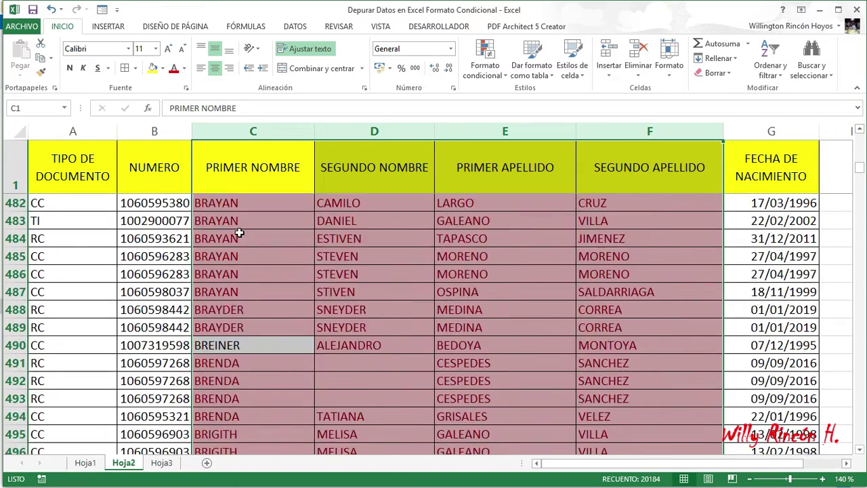
{"action": "scroll", "coordinate": [318, 284], "scroll_direction": "down", "scroll_amount": 11}
{"action": "left_click", "coordinate": [377, 297]}
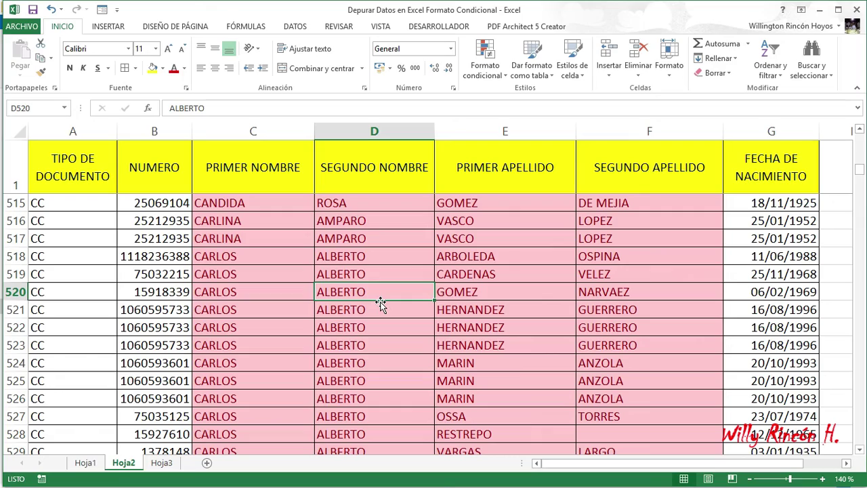
{"action": "key", "text": "Down"}
{"action": "key", "text": "Down"}
{"action": "key", "text": "Down"}
{"action": "key", "text": "Down"}
{"action": "key", "text": "Down"}
{"action": "key", "text": "Down"}
{"action": "key", "text": "Down"}
{"action": "key", "text": "Down"}
{"action": "key", "text": "Down"}
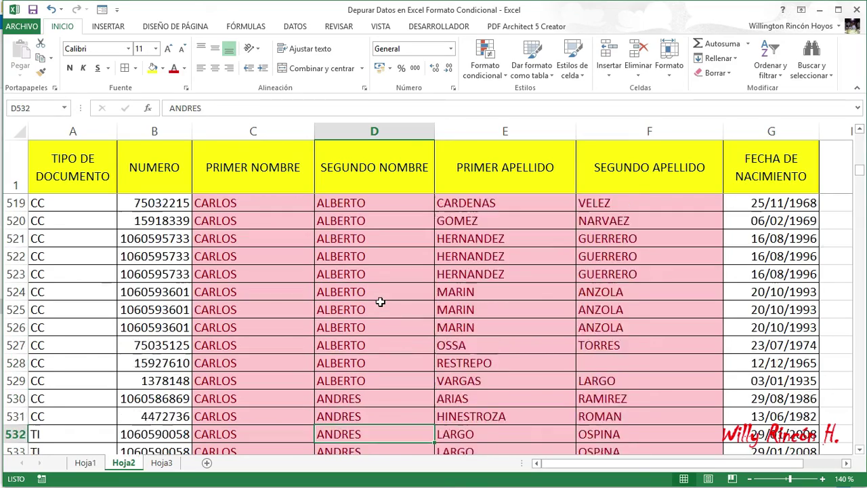
{"action": "key", "text": "Down"}
{"action": "key", "text": "Down"}
{"action": "key", "text": "Down"}
{"action": "key", "text": "Down"}
{"action": "key", "text": "Down"}
{"action": "key", "text": "Down"}
{"action": "key", "text": "Down"}
{"action": "key", "text": "Down"}
{"action": "key", "text": "Down"}
{"action": "key", "text": "Down"}
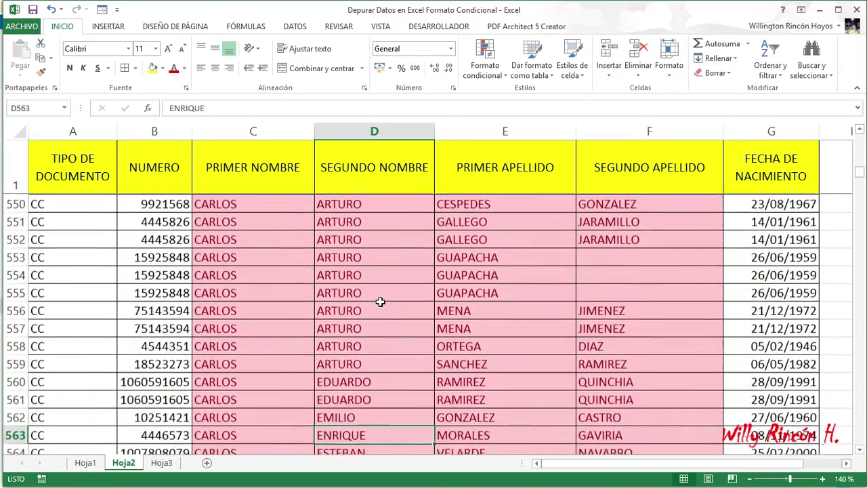
{"action": "key", "text": "Down"}
{"action": "key", "text": "Down"}
{"action": "key", "text": "Down"}
{"action": "key", "text": "Down"}
{"action": "key", "text": "Down"}
{"action": "key", "text": "Down"}
{"action": "key", "text": "Down"}
{"action": "key", "text": "Down"}
{"action": "key", "text": "Down"}
{"action": "key", "text": "Down"}
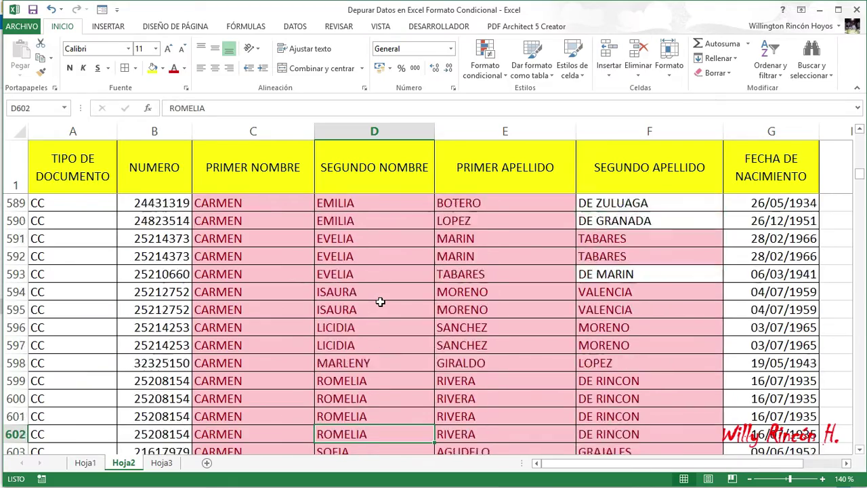
{"action": "key", "text": "Down"}
{"action": "key", "text": "Down"}
{"action": "key", "text": "Down"}
{"action": "key", "text": "Up"}
{"action": "key", "text": "Up"}
{"action": "key", "text": "Up"}
{"action": "key", "text": "Up"}
{"action": "key", "text": "Up"}
{"action": "key", "text": "Up"}
{"action": "key", "text": "Up"}
{"action": "key", "text": "Down"}
{"action": "key", "text": "Down"}
{"action": "key", "text": "Down"}
{"action": "key", "text": "Right"}
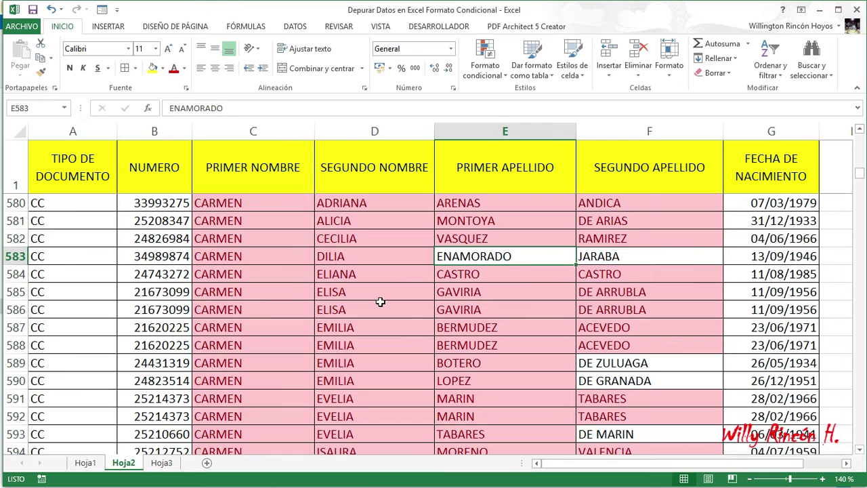
{"action": "key", "text": "Right"}
{"action": "key", "text": "Down"}
{"action": "key", "text": "Down"}
{"action": "key", "text": "Down"}
{"action": "key", "text": "Down"}
{"action": "key", "text": "Down"}
{"action": "key", "text": "Down"}
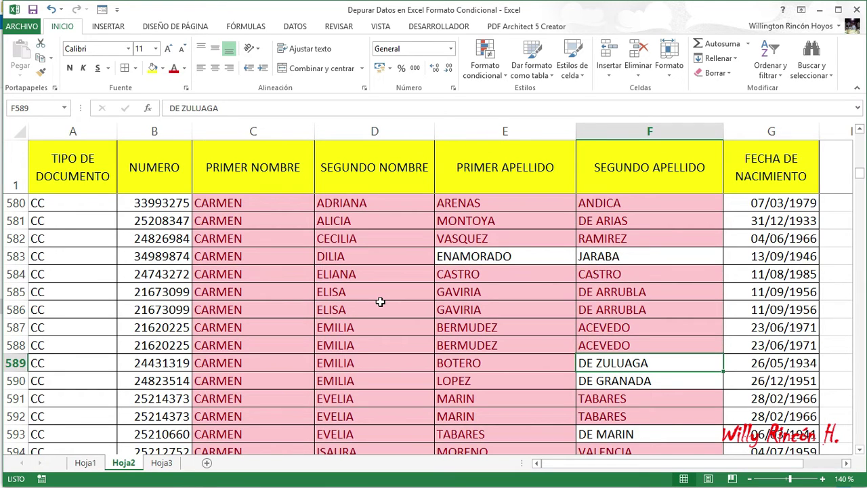
{"action": "key", "text": "Down"}
{"action": "key", "text": "Down"}
{"action": "key", "text": "Down"}
{"action": "key", "text": "Down"}
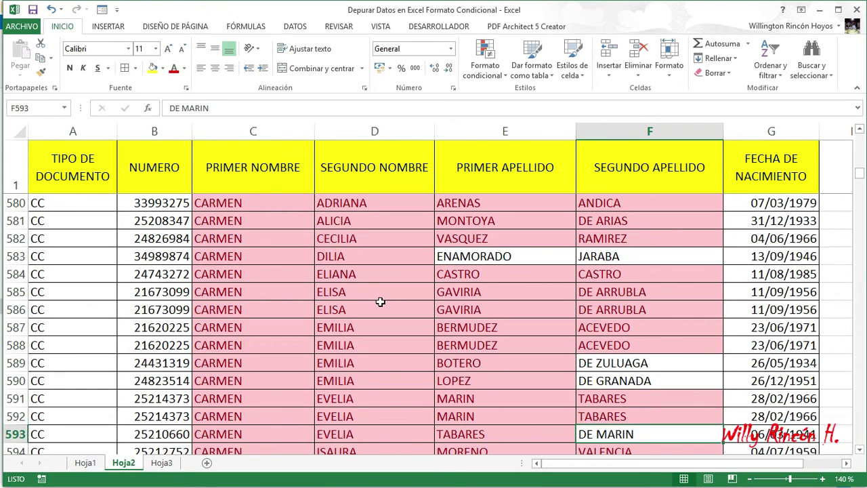
{"action": "key", "text": "Down"}
{"action": "key", "text": "Down"}
{"action": "key", "text": "Down"}
{"action": "key", "text": "Down"}
{"action": "key", "text": "Down"}
{"action": "key", "text": "Down"}
{"action": "key", "text": "Down"}
{"action": "key", "text": "Down"}
{"action": "key", "text": "Down"}
{"action": "key", "text": "Down"}
{"action": "key", "text": "Down"}
{"action": "key", "text": "Down"}
{"action": "key", "text": "Down"}
{"action": "key", "text": "Down"}
{"action": "key", "text": "Down"}
{"action": "key", "text": "Down"}
{"action": "key", "text": "Down"}
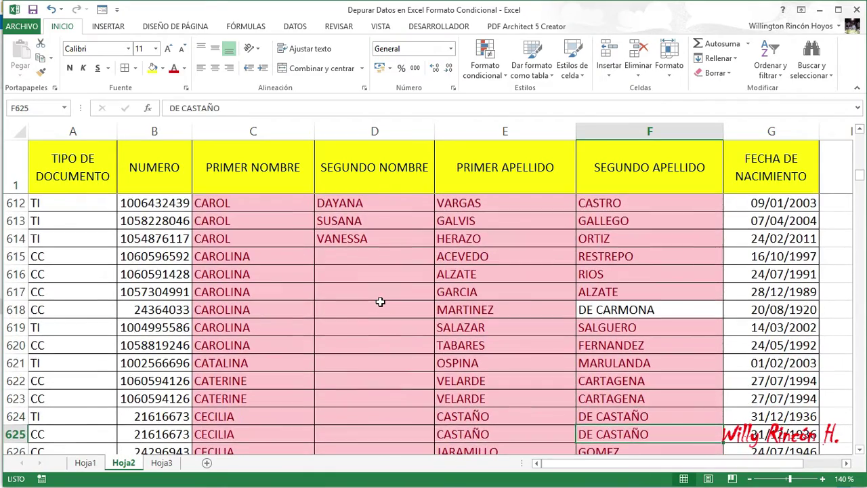
{"action": "key", "text": "Left"}
{"action": "key", "text": "Left"}
{"action": "key", "text": "Left"}
{"action": "key", "text": "Down"}
{"action": "key", "text": "Down"}
{"action": "key", "text": "Down"}
{"action": "key", "text": "Down"}
{"action": "key", "text": "Down"}
{"action": "key", "text": "Down"}
{"action": "key", "text": "Down"}
{"action": "key", "text": "Down"}
{"action": "key", "text": "Down"}
{"action": "key", "text": "Down"}
{"action": "key", "text": "Up"}
{"action": "key", "text": "Up"}
{"action": "key", "text": "Up"}
{"action": "key", "text": "Up"}
{"action": "key", "text": "Up"}
{"action": "key", "text": "Up"}
{"action": "key", "text": "Up"}
{"action": "key", "text": "Up"}
{"action": "key", "text": "Up"}
{"action": "key", "text": "Up"}
{"action": "key", "text": "Up"}
{"action": "key", "text": "Up"}
{"action": "key", "text": "Up"}
{"action": "key", "text": "Up"}
{"action": "key", "text": "Up"}
{"action": "key", "text": "Up"}
{"action": "key", "text": "Up"}
{"action": "key", "text": "Up"}
{"action": "key", "text": "Up"}
{"action": "key", "text": "Up"}
{"action": "key", "text": "Up"}
{"action": "key", "text": "Up"}
{"action": "key", "text": "Up"}
{"action": "key", "text": "Up"}
{"action": "key", "text": "Up"}
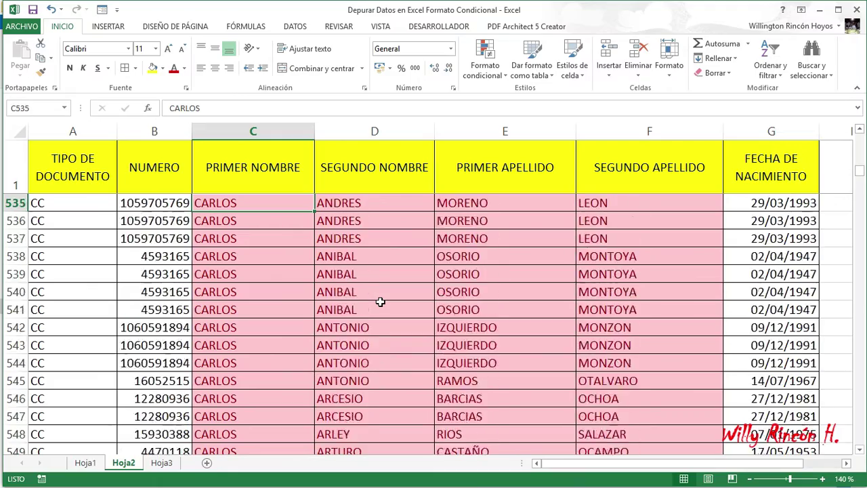
{"action": "key", "text": "Up"}
{"action": "key", "text": "Up"}
{"action": "key", "text": "Up"}
{"action": "key", "text": "Up"}
{"action": "key", "text": "Up"}
{"action": "key", "text": "Up"}
{"action": "key", "text": "Up"}
{"action": "key", "text": "Up"}
{"action": "key", "text": "Up"}
{"action": "key", "text": "Up"}
{"action": "key", "text": "Up"}
{"action": "key", "text": "Up"}
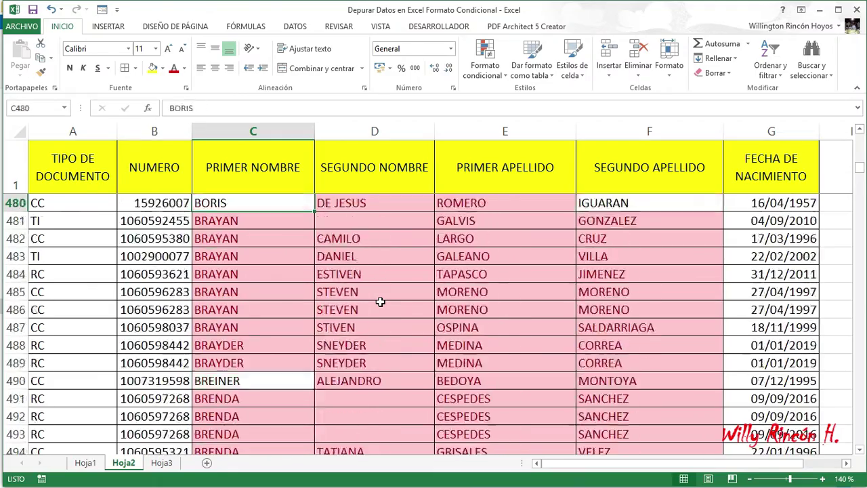
{"action": "key", "text": "Up"}
{"action": "key", "text": "Up"}
{"action": "key", "text": "Up"}
{"action": "key", "text": "Up"}
{"action": "key", "text": "Up"}
{"action": "key", "text": "Up"}
{"action": "key", "text": "Up"}
{"action": "key", "text": "Up"}
{"action": "key", "text": "Up"}
{"action": "key", "text": "Up"}
{"action": "key", "text": "Up"}
{"action": "key", "text": "Up"}
{"action": "key", "text": "Up"}
{"action": "key", "text": "Up"}
{"action": "key", "text": "Up"}
{"action": "key", "text": "Up"}
{"action": "key", "text": "Up"}
{"action": "key", "text": "Up"}
{"action": "key", "text": "Up"}
{"action": "key", "text": "Up"}
{"action": "key", "text": "Up"}
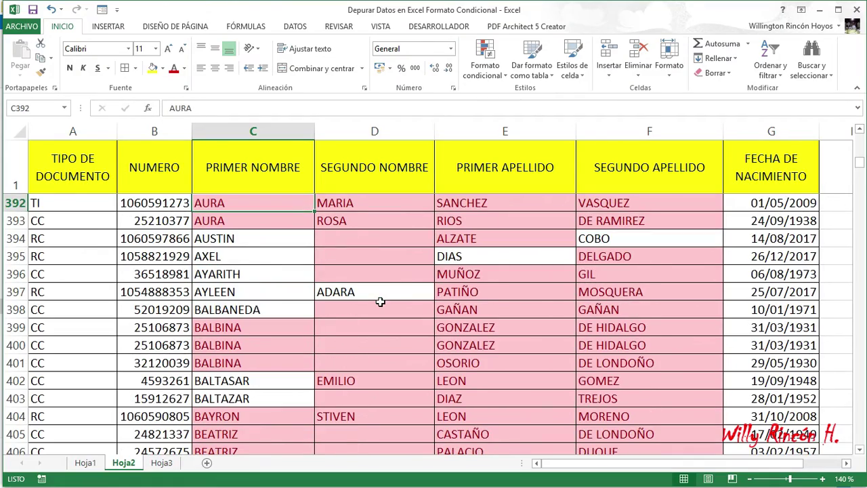
{"action": "scroll", "coordinate": [368, 267], "scroll_direction": "up", "scroll_amount": 2}
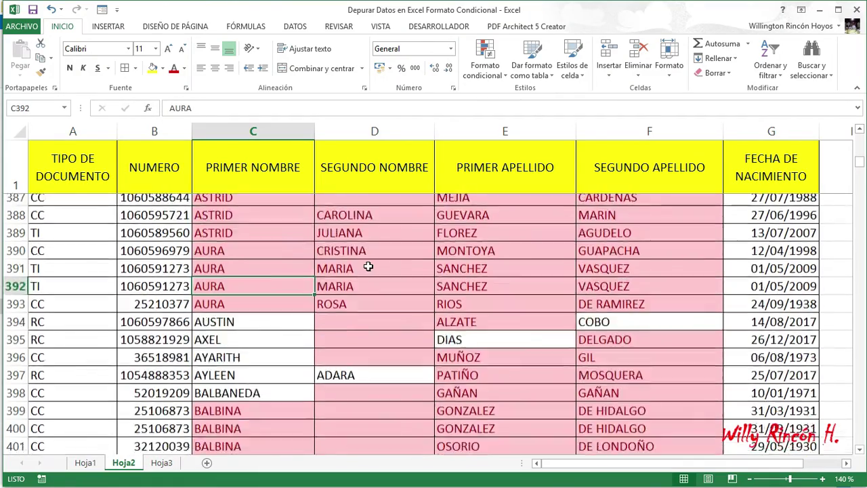
{"action": "scroll", "coordinate": [368, 266], "scroll_direction": "up", "scroll_amount": 1}
{"action": "scroll", "coordinate": [368, 266], "scroll_direction": "up", "scroll_amount": 7}
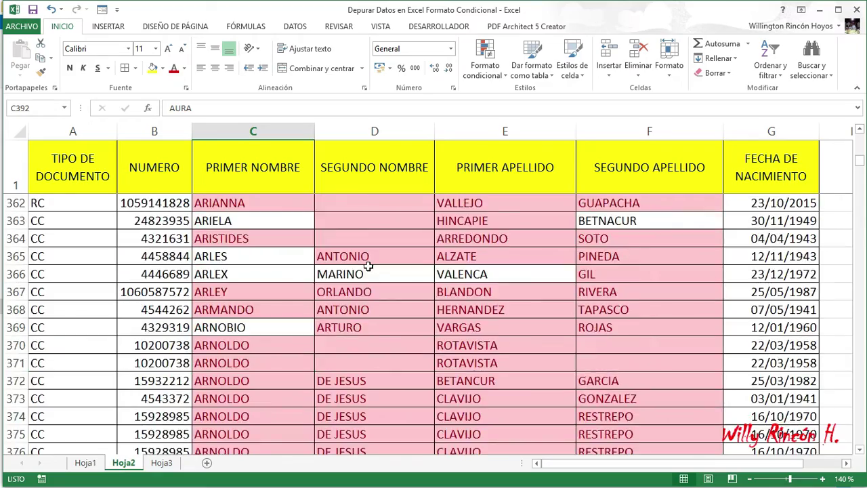
{"action": "scroll", "coordinate": [367, 266], "scroll_direction": "up", "scroll_amount": 15}
{"action": "scroll", "coordinate": [368, 267], "scroll_direction": "up", "scroll_amount": 13}
{"action": "scroll", "coordinate": [368, 266], "scroll_direction": "up", "scroll_amount": 7}
{"action": "scroll", "coordinate": [368, 266], "scroll_direction": "up", "scroll_amount": 15}
{"action": "scroll", "coordinate": [368, 266], "scroll_direction": "up", "scroll_amount": 16}
{"action": "scroll", "coordinate": [369, 266], "scroll_direction": "up", "scroll_amount": 8}
{"action": "scroll", "coordinate": [369, 266], "scroll_direction": "up", "scroll_amount": 9}
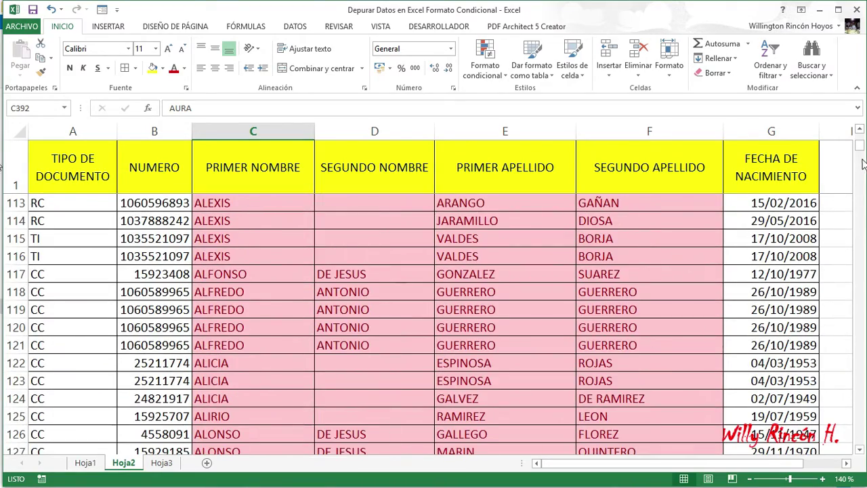
{"action": "scroll", "coordinate": [863, 164], "scroll_direction": "down", "scroll_amount": 4}
{"action": "scroll", "coordinate": [2, 143], "scroll_direction": "down", "scroll_amount": 1}
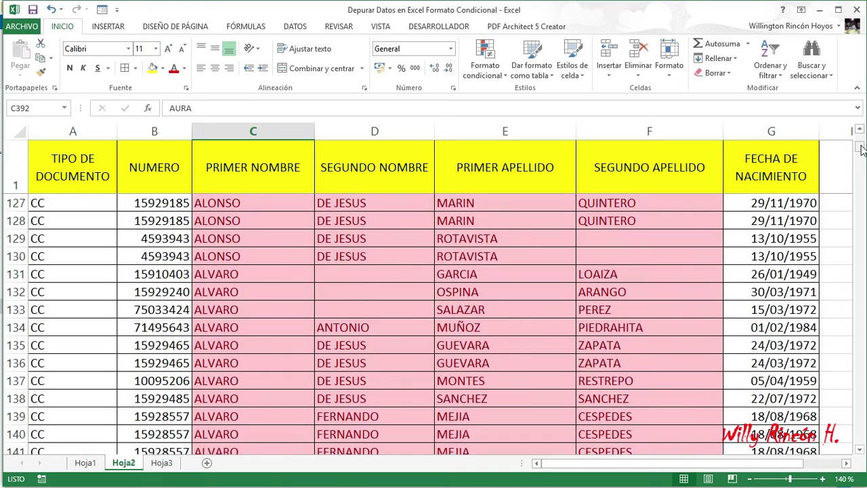
- From cell C2, set up an Ordenar sort with PRIMER NOMBRE as the first level
{"action": "left_click_drag", "start_coordinate": [861, 145], "coordinate": [859, 134]}
{"action": "left_click", "coordinate": [243, 202]}
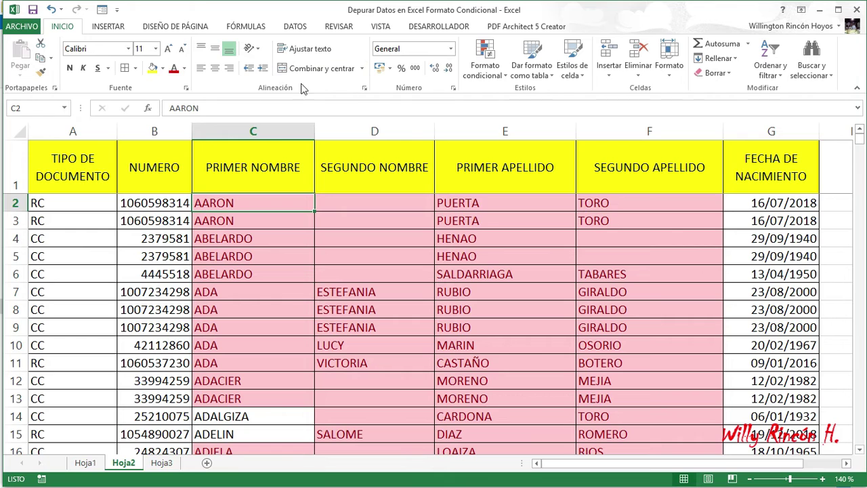
{"action": "left_click", "coordinate": [262, 199]}
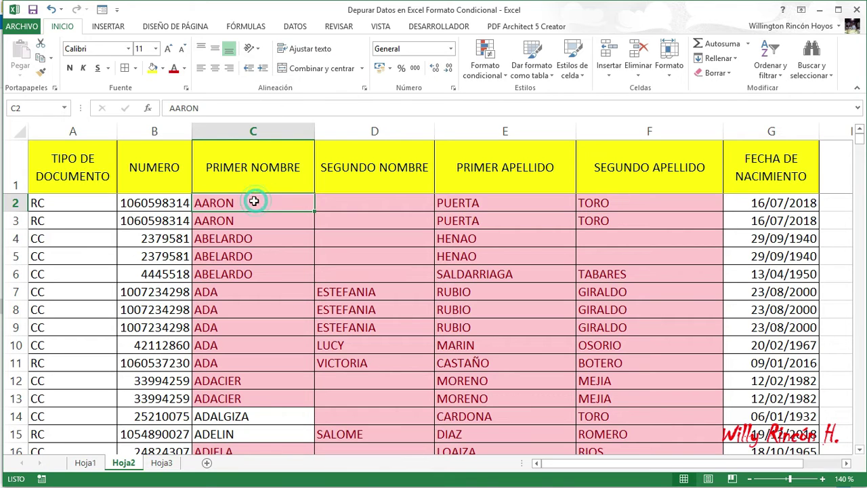
{"action": "left_click", "coordinate": [298, 26]}
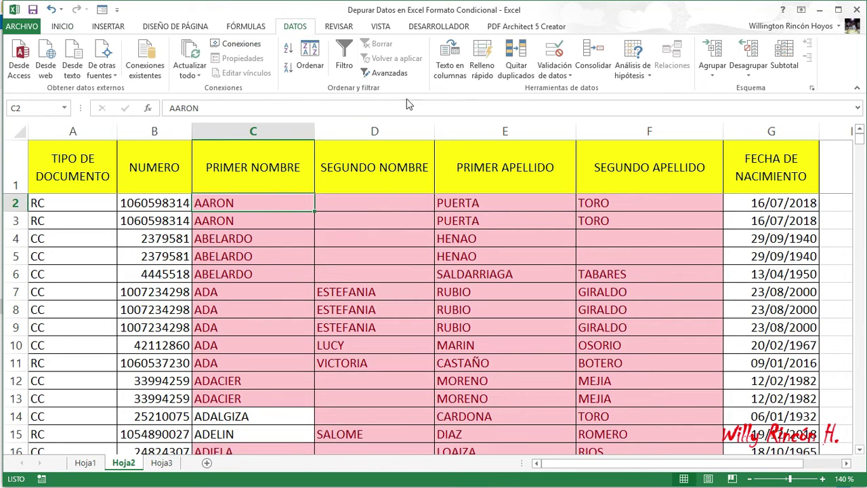
{"action": "left_click", "coordinate": [311, 56]}
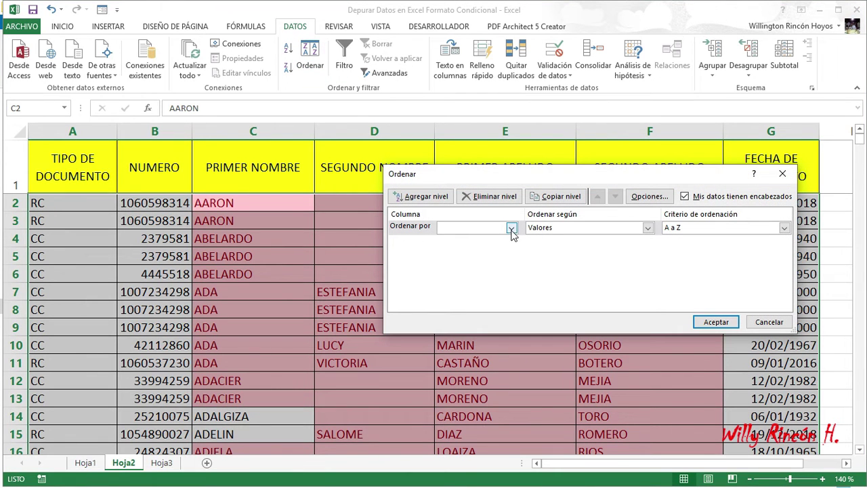
{"action": "left_click", "coordinate": [511, 229]}
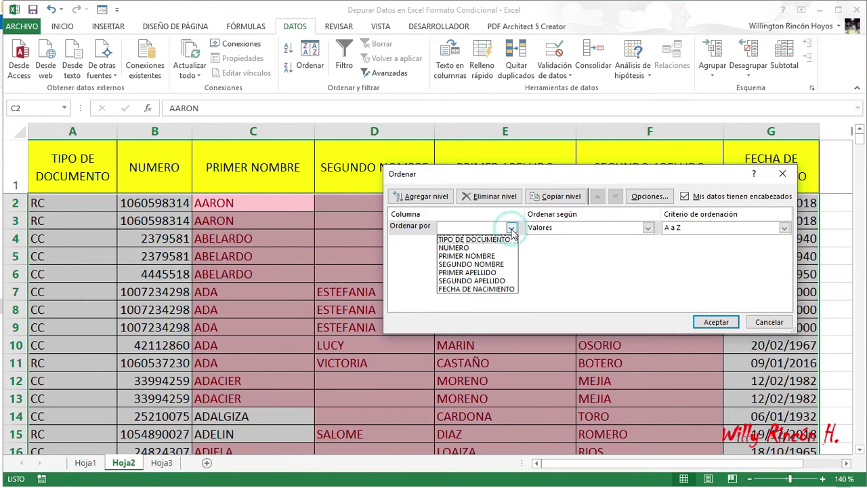
{"action": "left_click", "coordinate": [467, 257]}
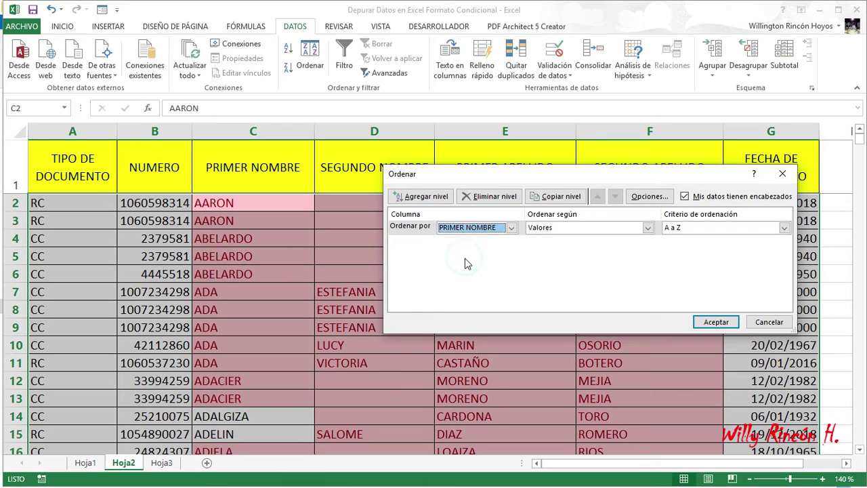
- Add sort levels SEGUNDO NOMBRE, PRIMER APELLIDO and SEGUNDO APELLIDO, then apply the sort
{"action": "left_click", "coordinate": [421, 197]}
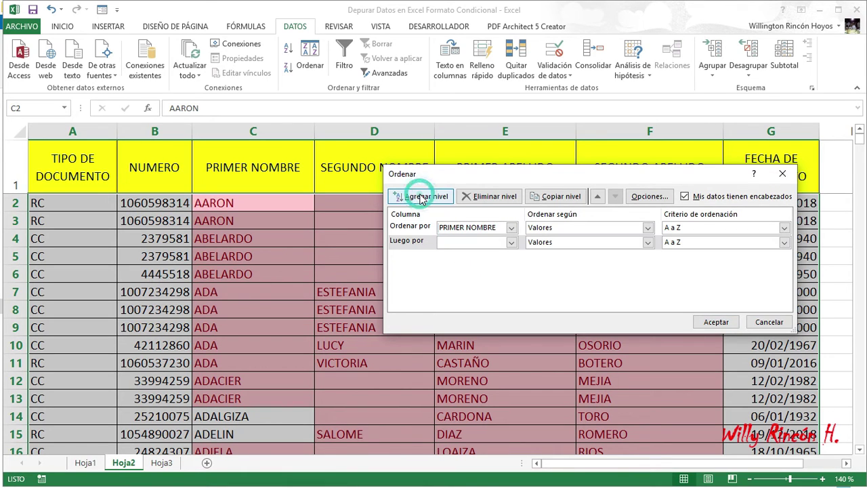
{"action": "left_click", "coordinate": [483, 242]}
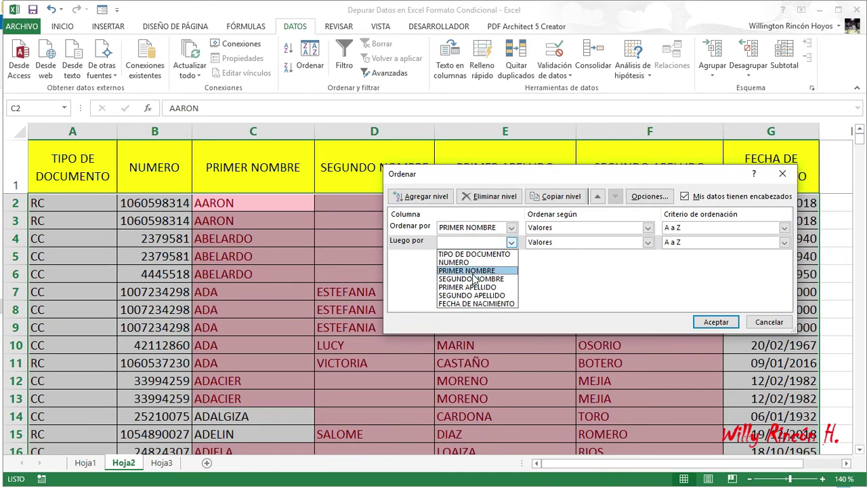
{"action": "left_click", "coordinate": [473, 279]}
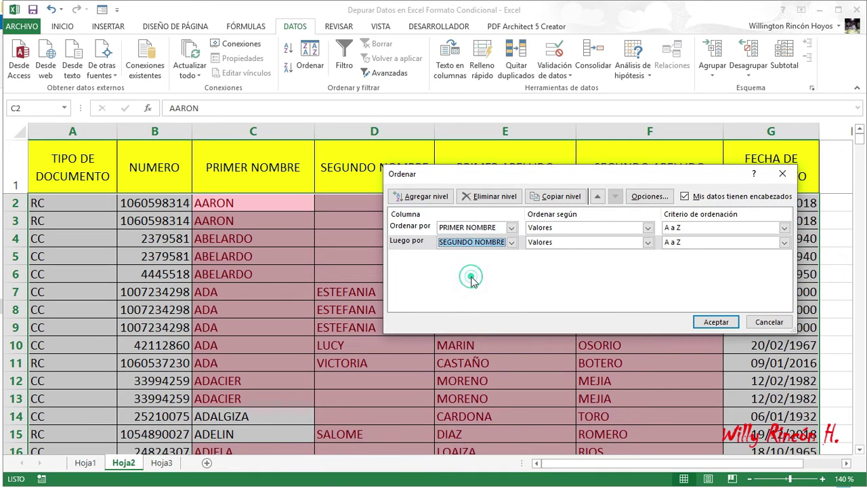
{"action": "left_click", "coordinate": [416, 198]}
{"action": "left_click", "coordinate": [475, 258]}
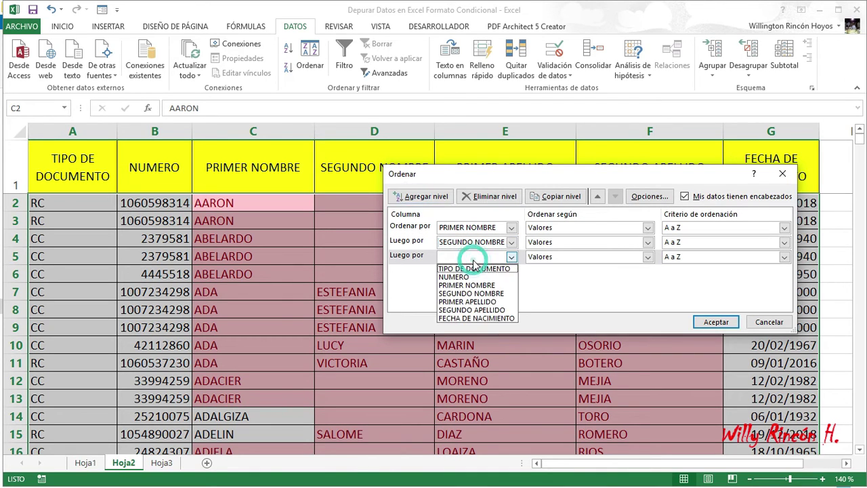
{"action": "left_click", "coordinate": [465, 302]}
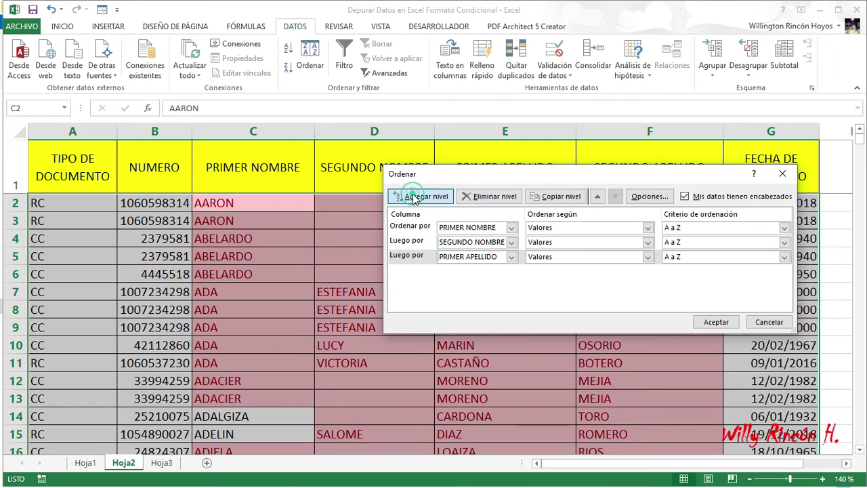
{"action": "left_click", "coordinate": [420, 195]}
{"action": "left_click", "coordinate": [474, 271]}
{"action": "left_click", "coordinate": [470, 325]}
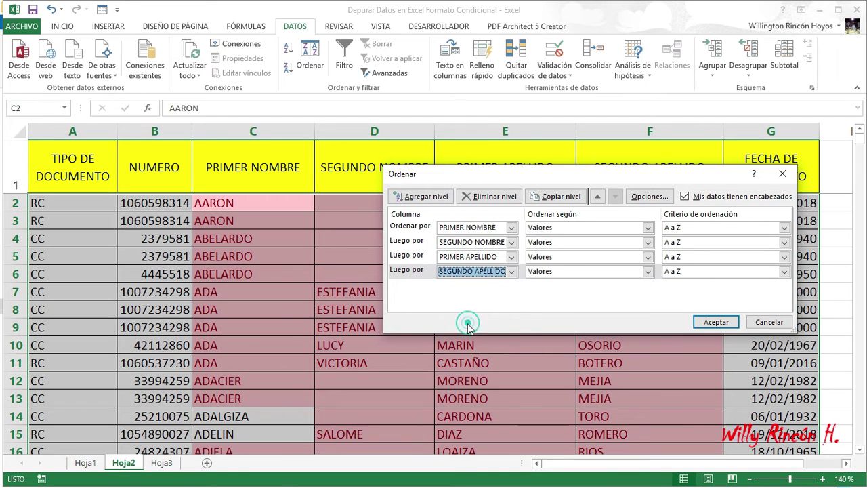
{"action": "left_click", "coordinate": [718, 323]}
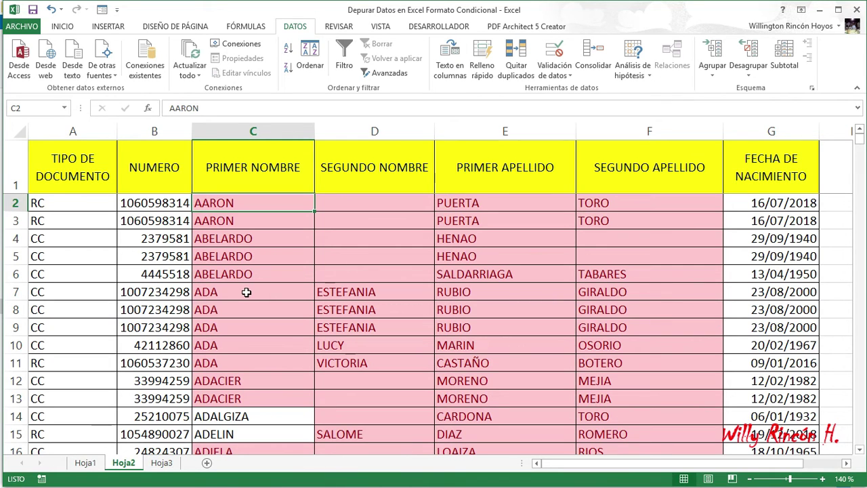
{"action": "scroll", "coordinate": [295, 296], "scroll_direction": "down", "scroll_amount": 1}
{"action": "scroll", "coordinate": [294, 296], "scroll_direction": "down", "scroll_amount": 1}
{"action": "scroll", "coordinate": [295, 296], "scroll_direction": "up", "scroll_amount": 2}
{"action": "left_click", "coordinate": [232, 212]}
{"action": "left_click", "coordinate": [239, 362]}
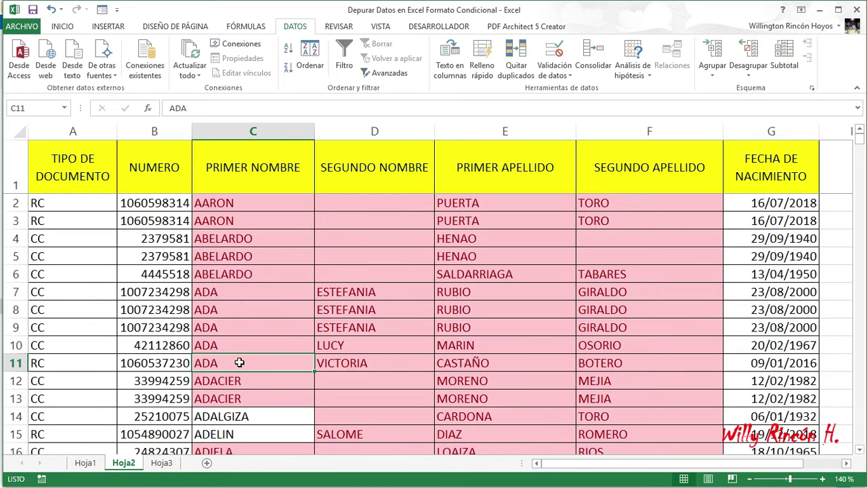
{"action": "key", "text": "Up"}
{"action": "key", "text": "Up"}
{"action": "key", "text": "Up"}
{"action": "key", "text": "Up"}
{"action": "key", "text": "Up"}
{"action": "key", "text": "Up"}
{"action": "key", "text": "Up"}
{"action": "key", "text": "Up"}
{"action": "key", "text": "Down"}
{"action": "key", "text": "Down"}
{"action": "key", "text": "Down"}
{"action": "key", "text": "Down"}
{"action": "key", "text": "Down"}
{"action": "key", "text": "Down"}
{"action": "key", "text": "Up"}
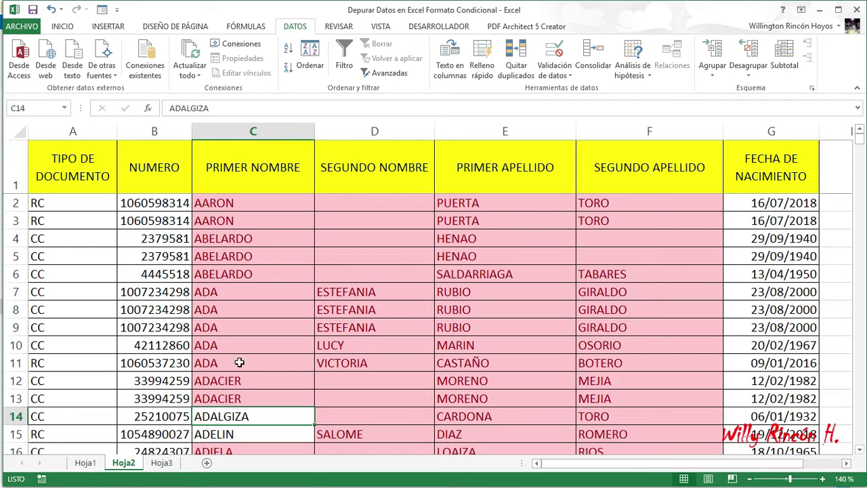
{"action": "key", "text": "Down"}
{"action": "key", "text": "Down"}
{"action": "key", "text": "Down"}
{"action": "key", "text": "Down"}
{"action": "key", "text": "Down"}
{"action": "key", "text": "Up"}
{"action": "key", "text": "Up"}
{"action": "key", "text": "Up"}
{"action": "key", "text": "Down"}
{"action": "key", "text": "Down"}
{"action": "key", "text": "Down"}
{"action": "key", "text": "Down"}
{"action": "key", "text": "Up"}
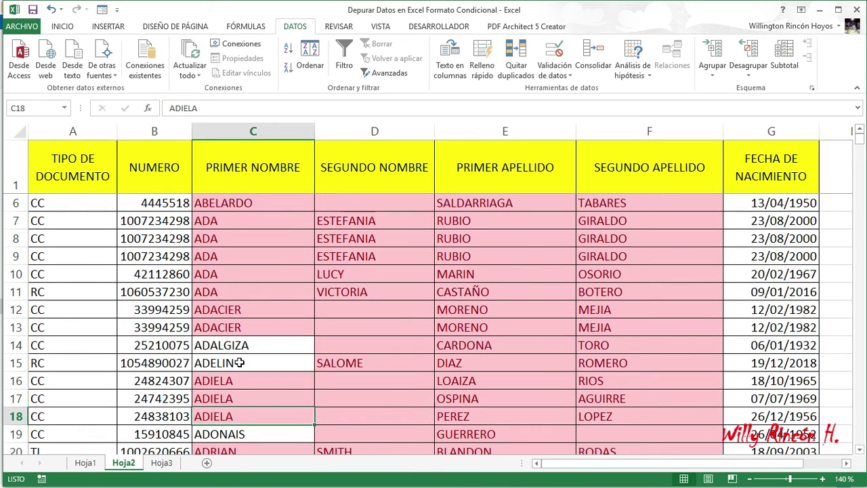
{"action": "key", "text": "Up"}
{"action": "key", "text": "Up"}
{"action": "key", "text": "Up"}
{"action": "key", "text": "Up"}
{"action": "key", "text": "Up"}
{"action": "key", "text": "Up"}
{"action": "key", "text": "Up"}
{"action": "key", "text": "Up"}
{"action": "key", "text": "Up"}
{"action": "key", "text": "Up"}
{"action": "key", "text": "Up"}
{"action": "key", "text": "Up"}
{"action": "key", "text": "Right"}
{"action": "key", "text": "Right"}
{"action": "key", "text": "Up"}
{"action": "key", "text": "Up"}
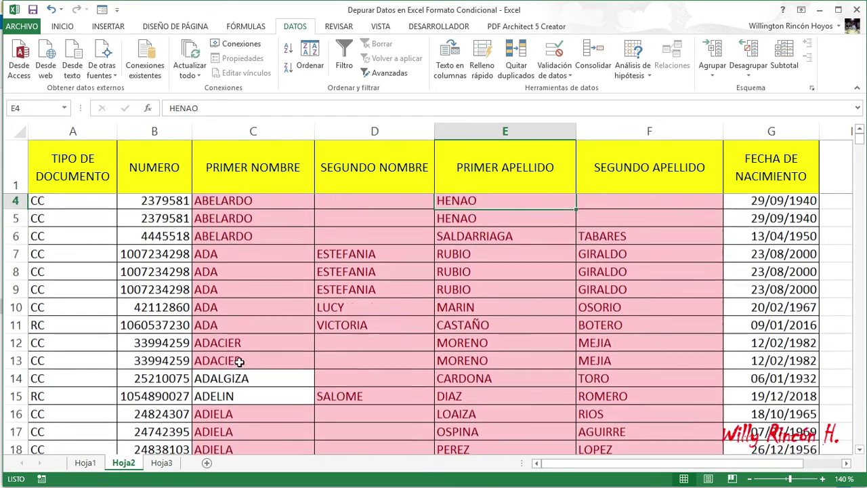
{"action": "key", "text": "Up"}
{"action": "key", "text": "Up"}
{"action": "key", "text": "Up"}
{"action": "key", "text": "Down"}
{"action": "key", "text": "Right"}
{"action": "key", "text": "Right"}
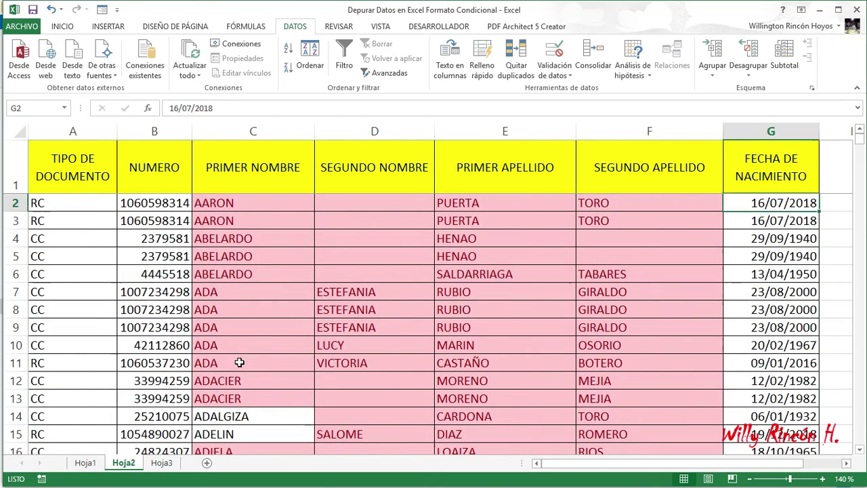
{"action": "key", "text": "Right"}
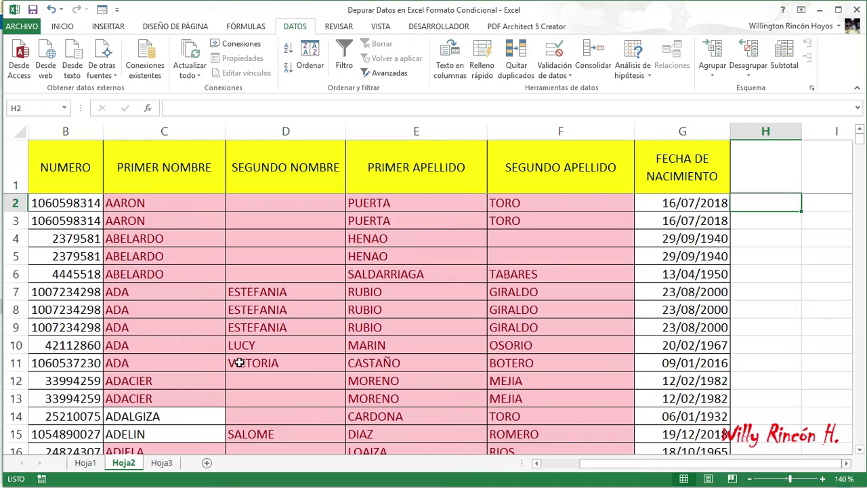
- Enter the heading NOMBRES in cell H1
{"action": "key", "text": "Up"}
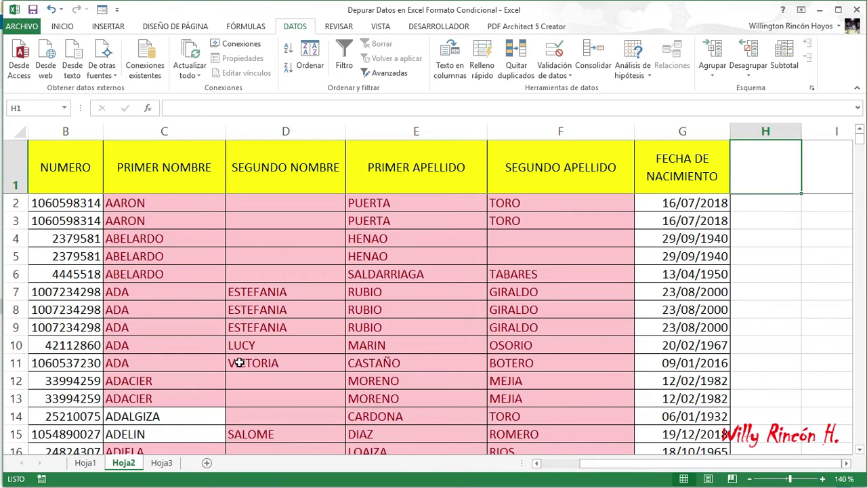
{"action": "type", "text": "NOMBRES"}
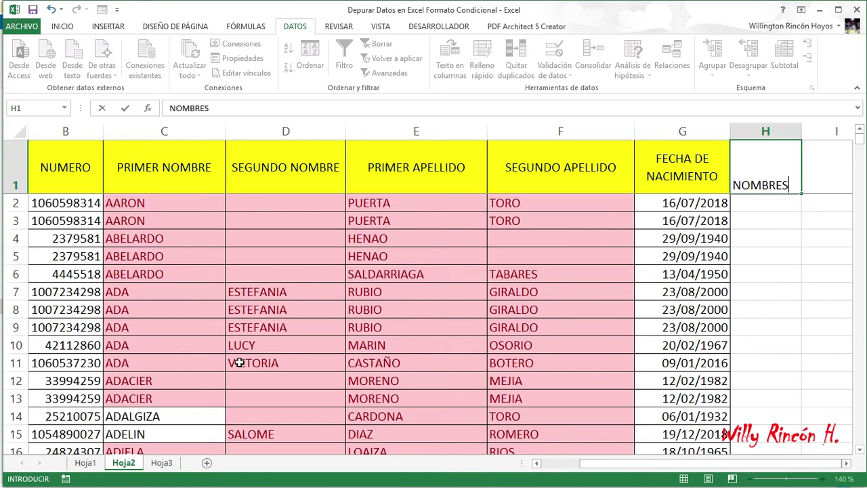
{"action": "key", "text": "Return"}
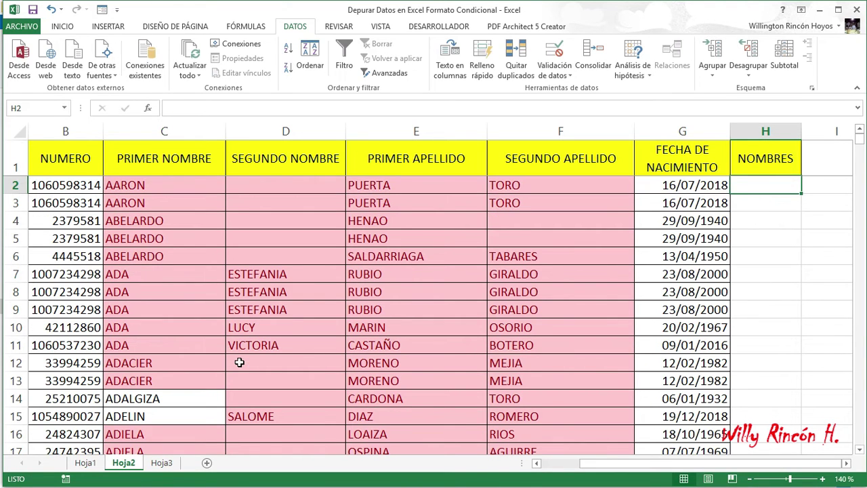
- In H2, enter =CONCATENAR(C2," ",D2," ",E2," ",F2) to join the full name
{"action": "type", "text": "=CONCA"}
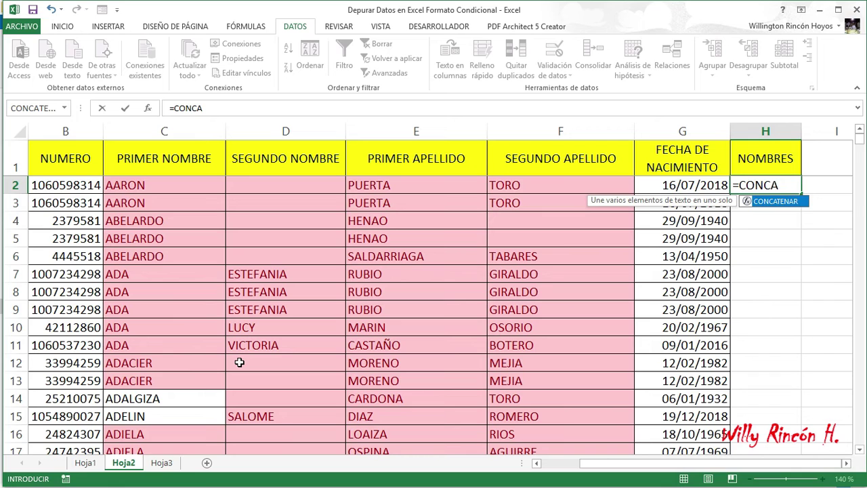
{"action": "key", "text": "Tab"}
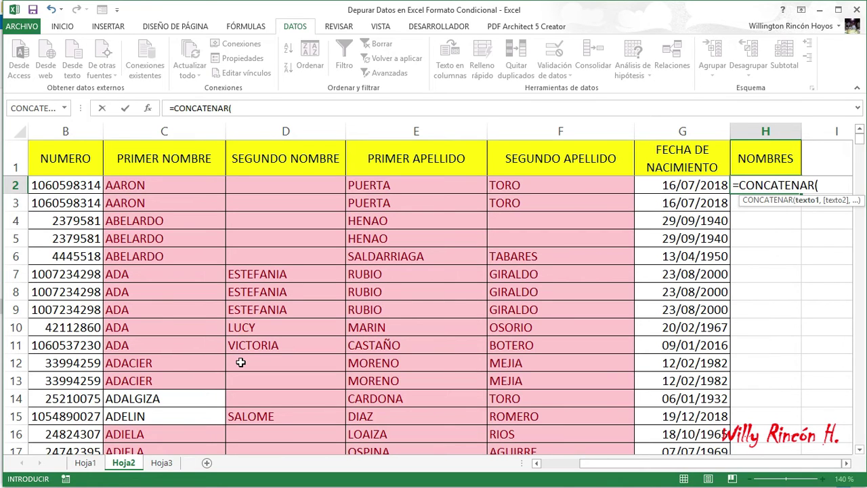
{"action": "left_click", "coordinate": [175, 184]}
{"action": "type", "text": ",\""}
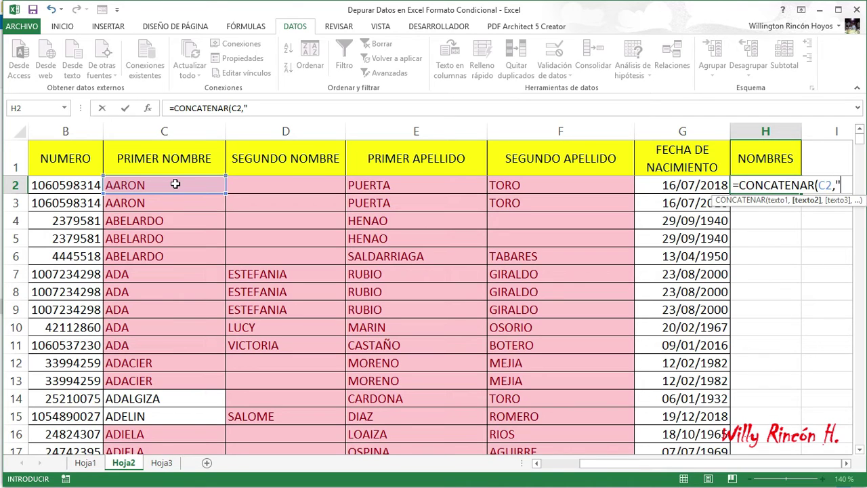
{"action": "type", "text": " \","}
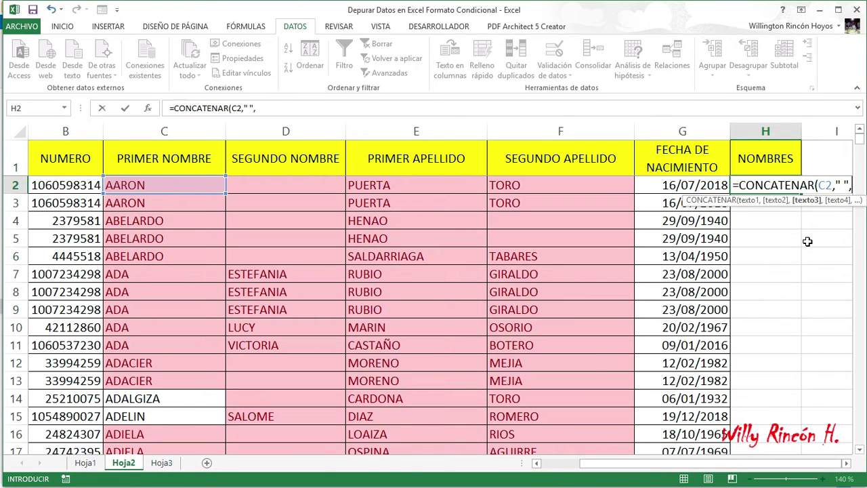
{"action": "left_click", "coordinate": [268, 187]}
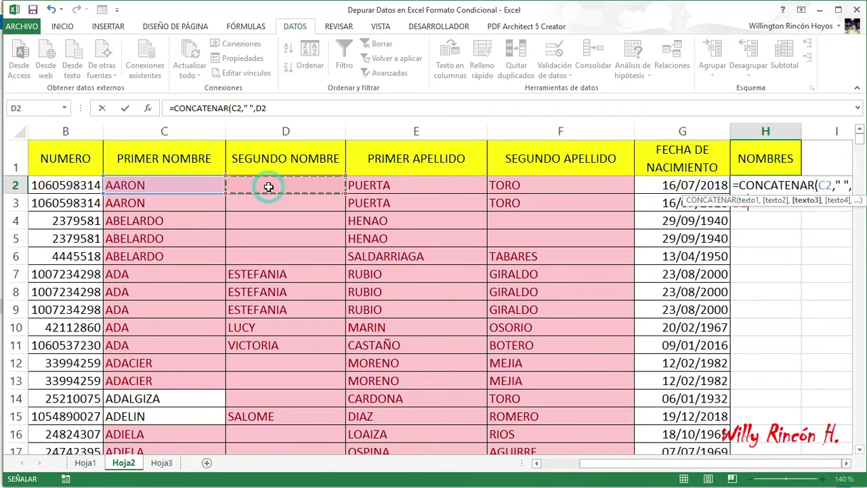
{"action": "type", "text": ",D2"}
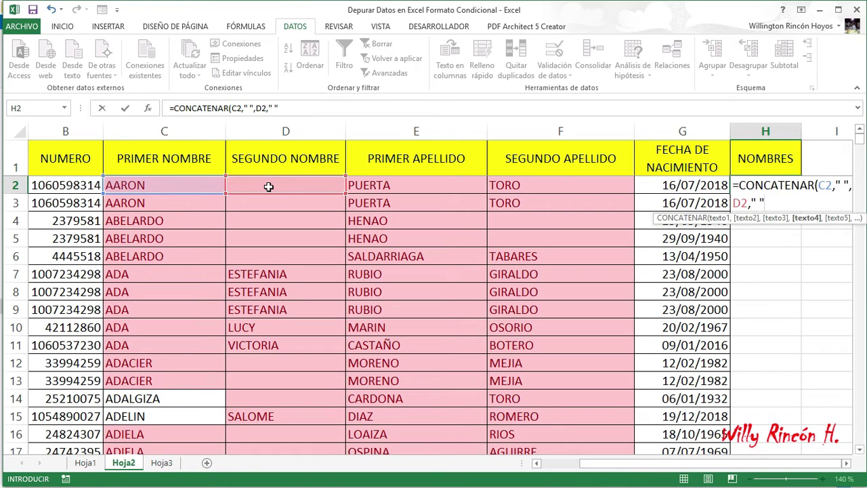
{"action": "type", "text": ","}
{"action": "left_click", "coordinate": [429, 184]}
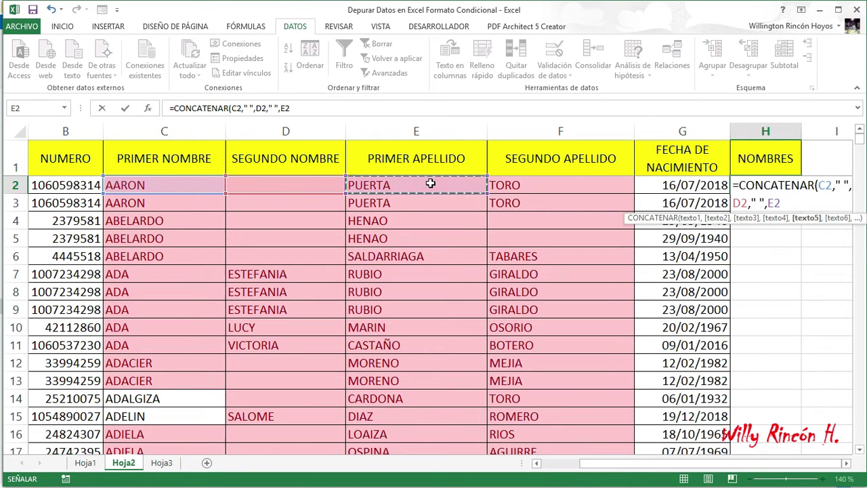
{"action": "type", "text": ",\""}
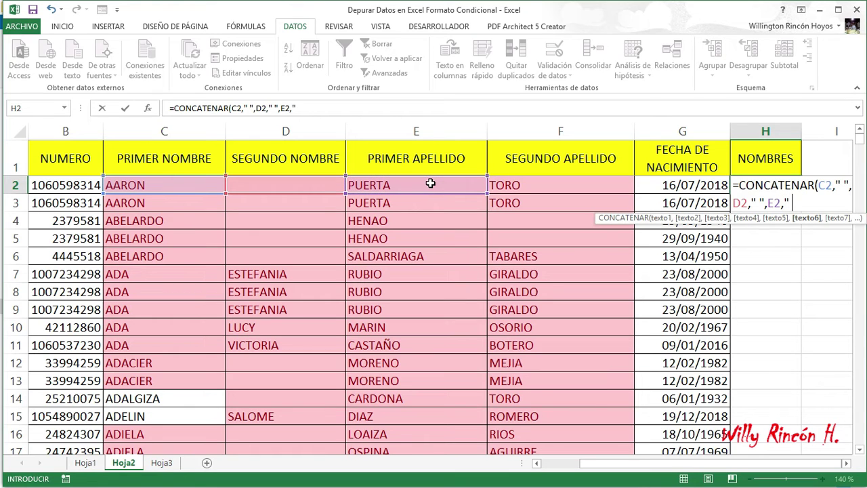
{"action": "type", "text": " \","}
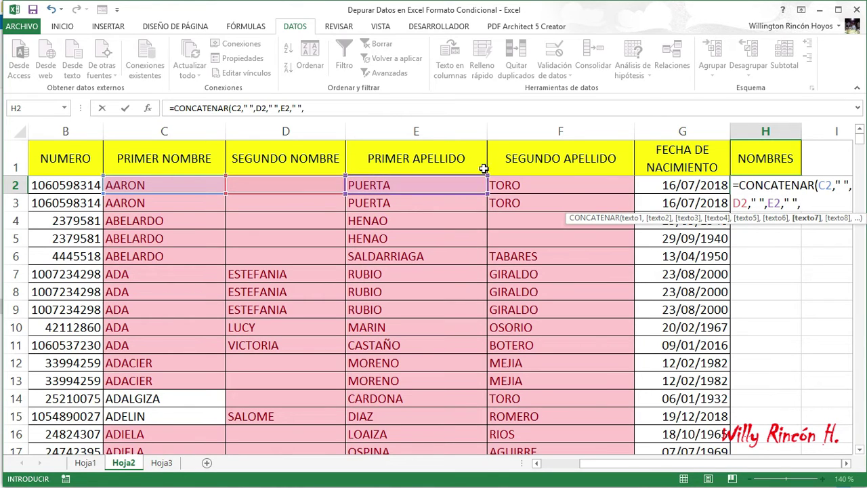
{"action": "left_click", "coordinate": [562, 187]}
{"action": "type", "text": ")"}
{"action": "key", "text": "ctrl+Return"}
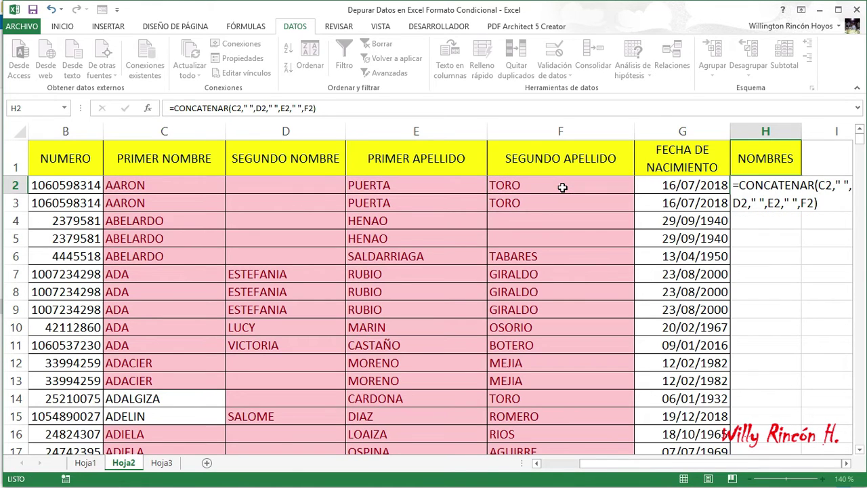
{"action": "key", "text": "Return"}
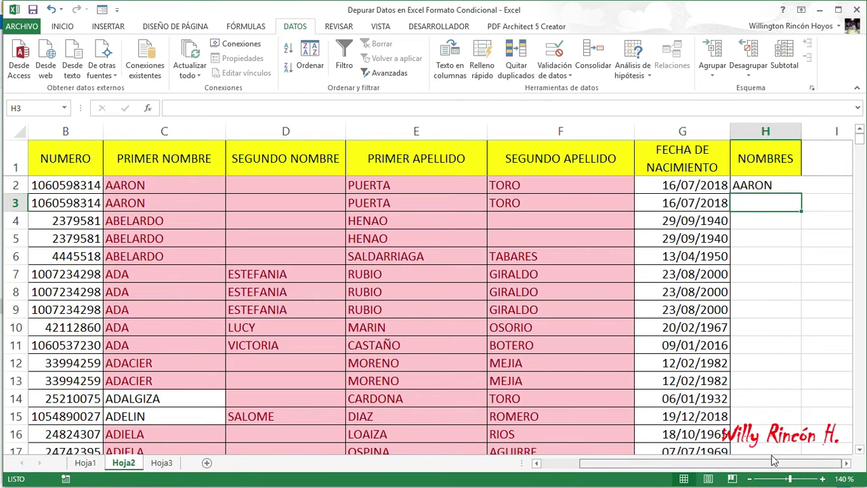
{"action": "double_click", "coordinate": [801, 131]}
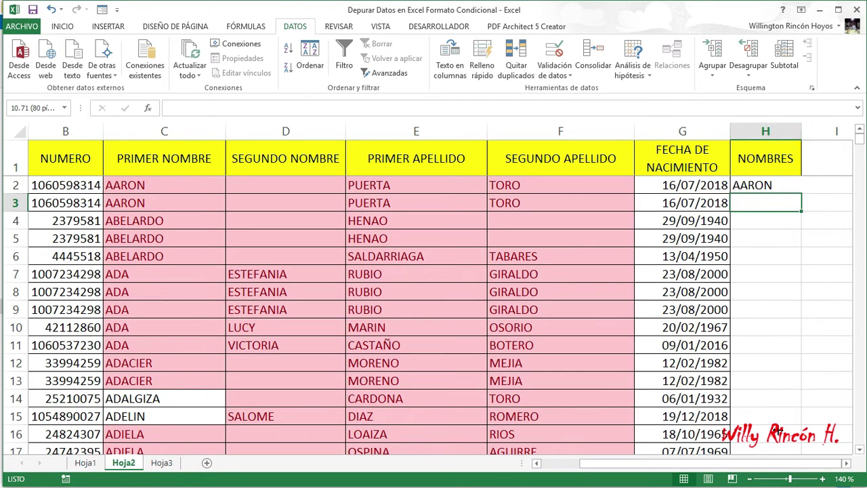
{"action": "mouse_move", "coordinate": [726, 463]}
{"action": "left_mouse_down"}
{"action": "mouse_move", "coordinate": [823, 463]}
{"action": "mouse_move", "coordinate": [763, 466]}
{"action": "left_mouse_up"}
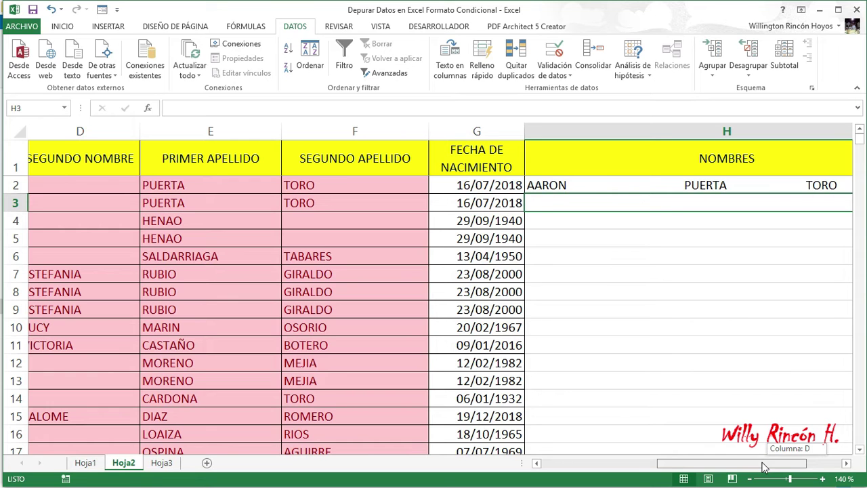
{"action": "left_click_drag", "start_coordinate": [763, 466], "coordinate": [716, 474]}
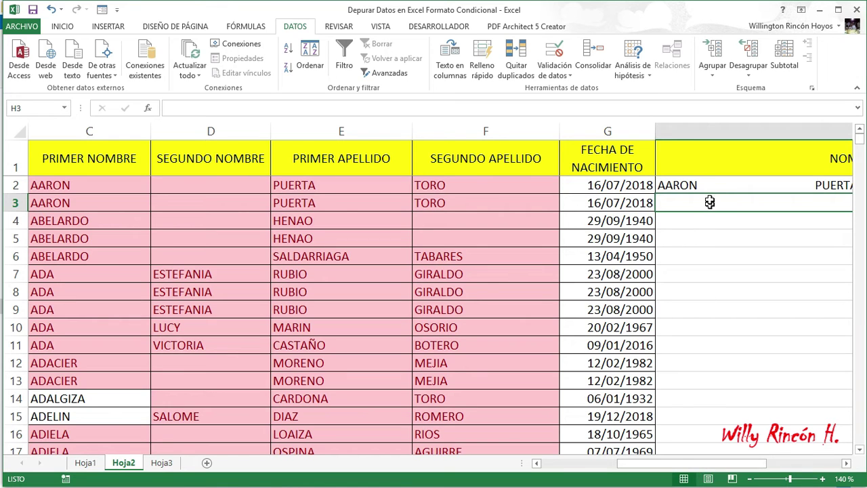
{"action": "double_click", "coordinate": [102, 185]}
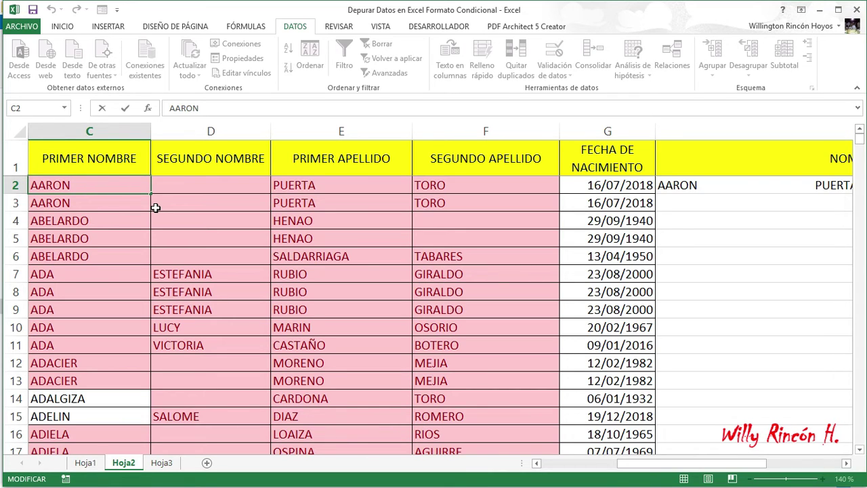
{"action": "key", "text": "Escape"}
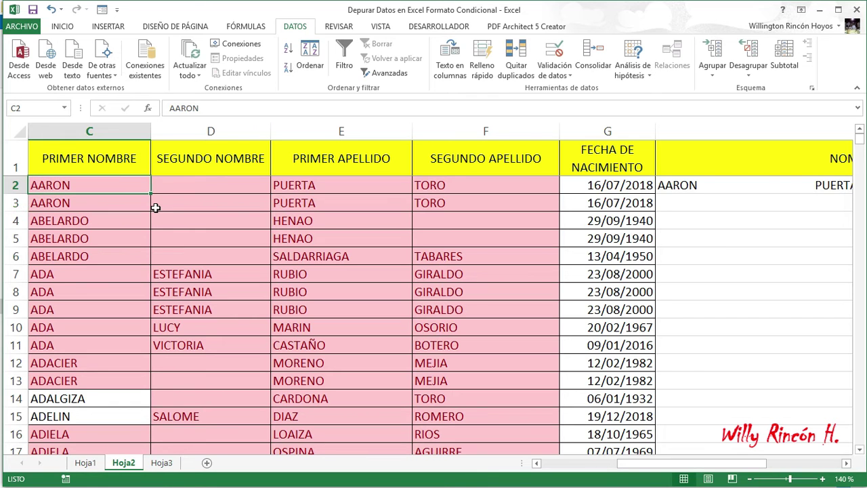
{"action": "left_click_drag", "start_coordinate": [675, 466], "coordinate": [748, 466]}
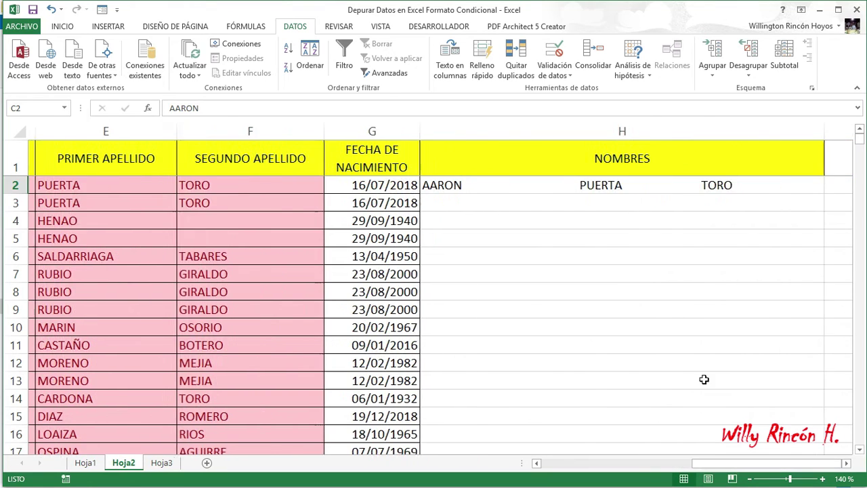
{"action": "left_click", "coordinate": [476, 185]}
{"action": "double_click", "coordinate": [476, 185]}
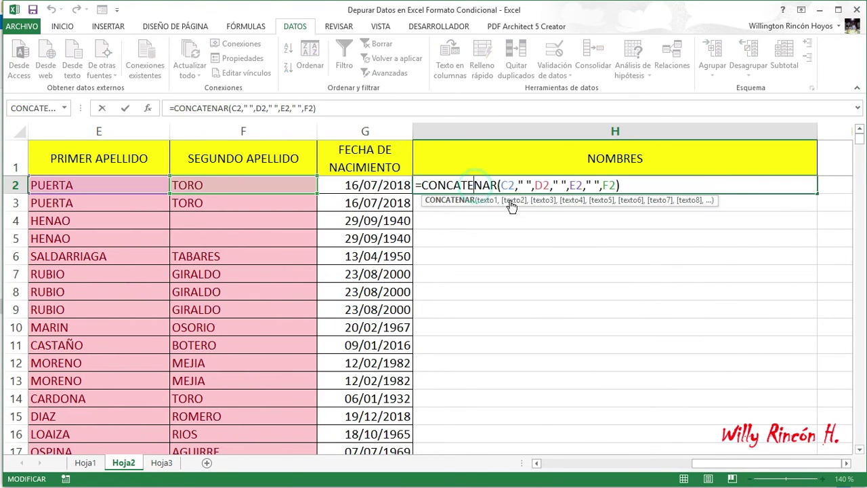
{"action": "left_click", "coordinate": [419, 186]}
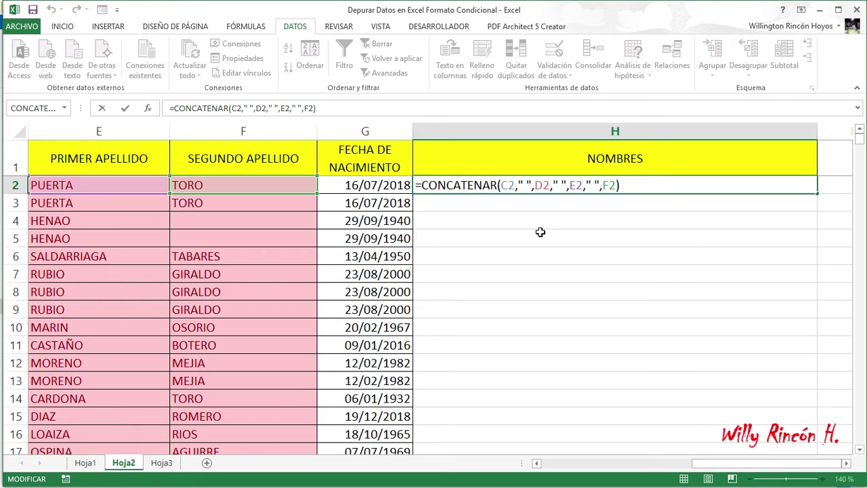
{"action": "type", "text": "ESPACIOS("}
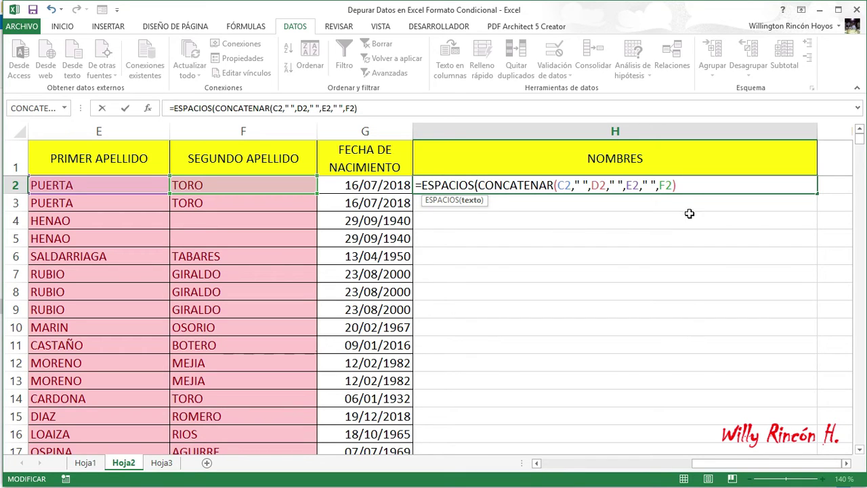
{"action": "left_click", "coordinate": [693, 187]}
{"action": "type", "text": ")"}
{"action": "key", "text": "ctrl+Return"}
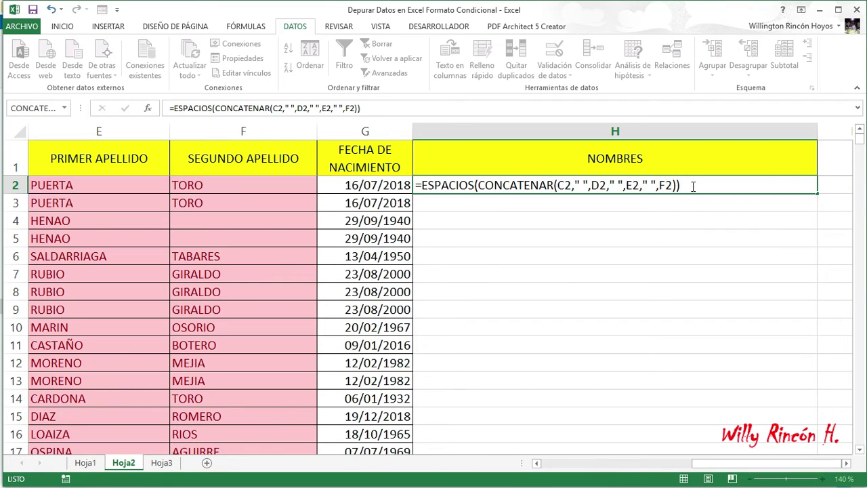
{"action": "key", "text": "Return"}
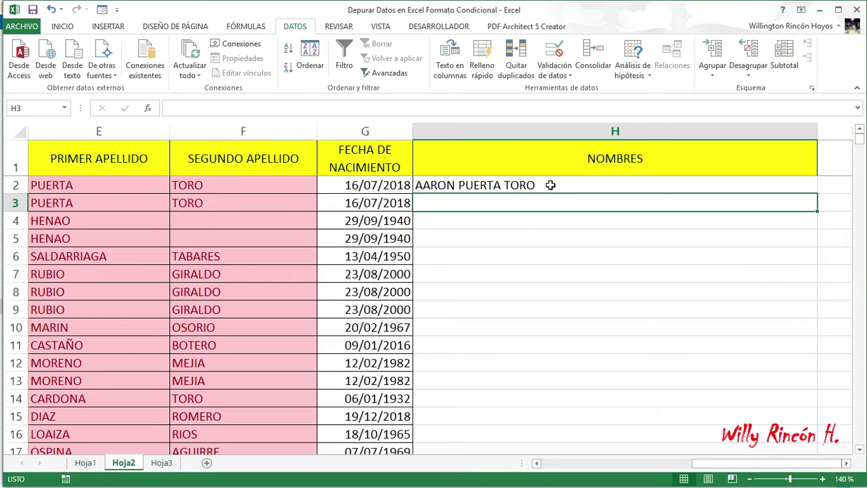
- Fill the ESPACIOS(CONCATENAR) formula from H2 down every row of the NOMBRES column, then select column H
{"action": "left_click", "coordinate": [550, 185]}
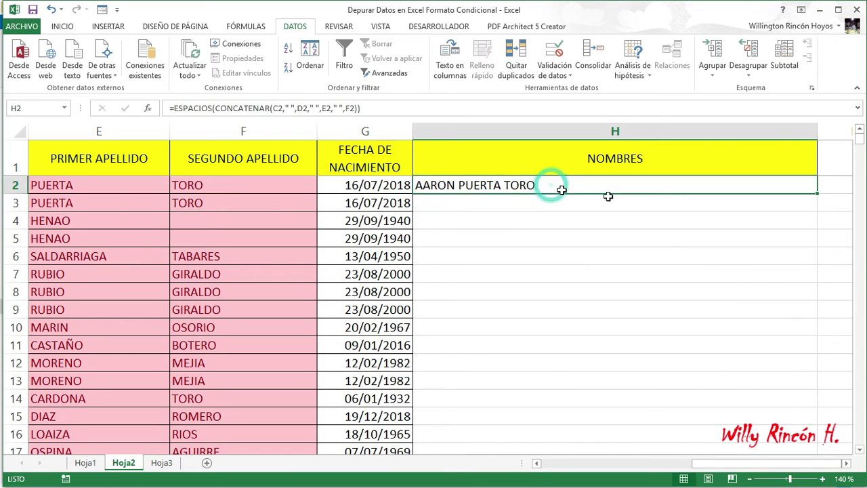
{"action": "double_click", "coordinate": [815, 193]}
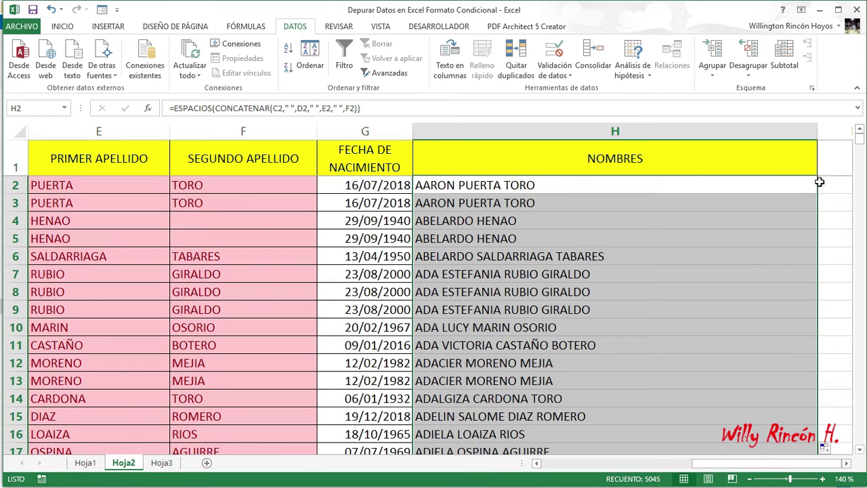
{"action": "mouse_move", "coordinate": [859, 142]}
{"action": "left_mouse_down"}
{"action": "mouse_move", "coordinate": [863, 468]}
{"action": "mouse_move", "coordinate": [858, 137]}
{"action": "left_mouse_up"}
{"action": "left_click", "coordinate": [540, 206]}
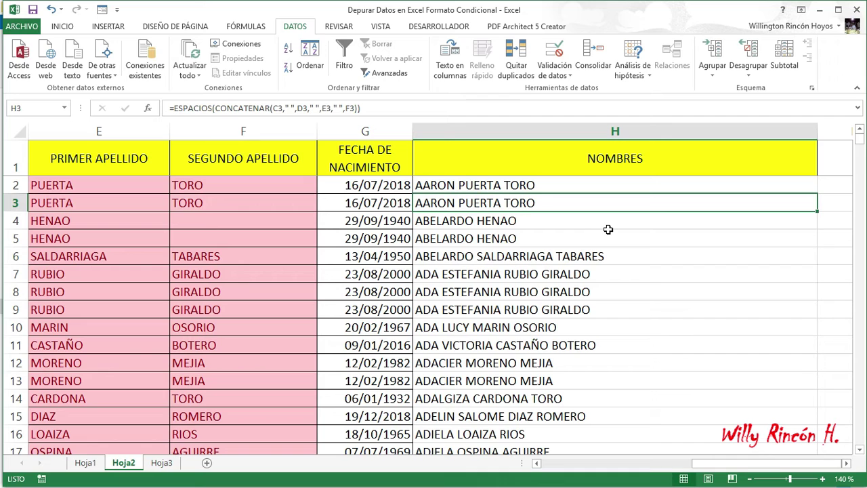
{"action": "left_click", "coordinate": [616, 130]}
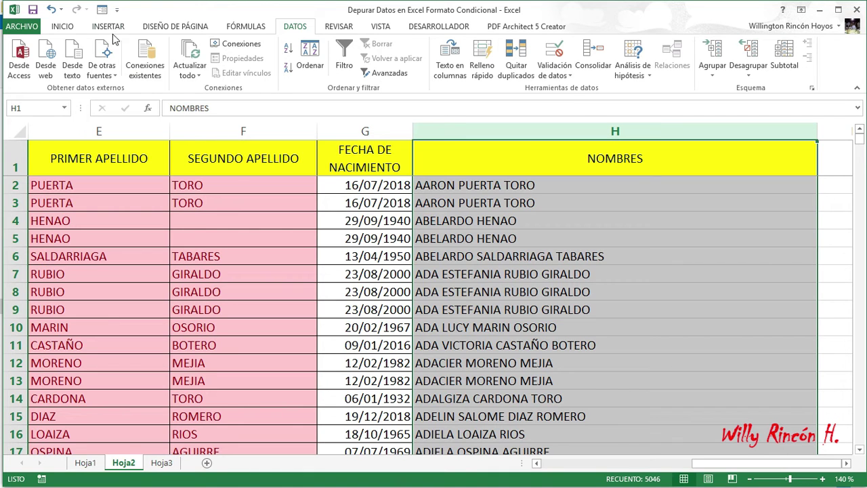
- Apply a Duplicar valores rule to column H with the default light red fill and dark red text
{"action": "left_click", "coordinate": [63, 27]}
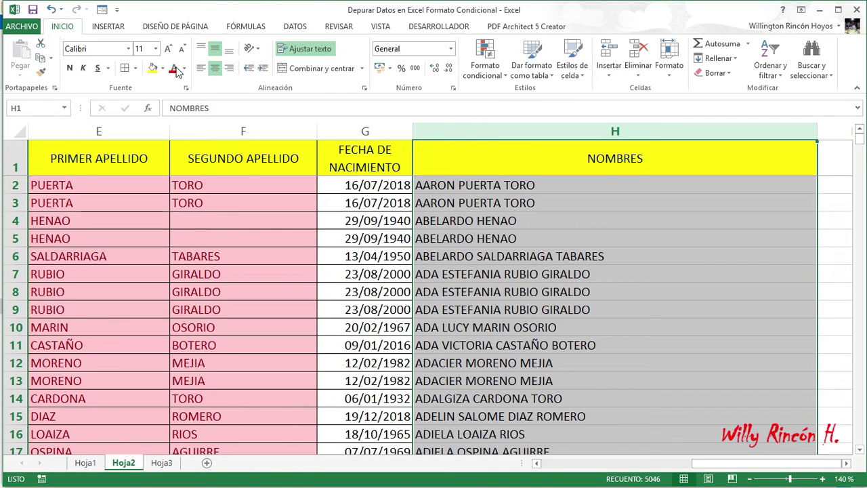
{"action": "left_click", "coordinate": [498, 73]}
{"action": "mouse_move", "coordinate": [504, 103]}
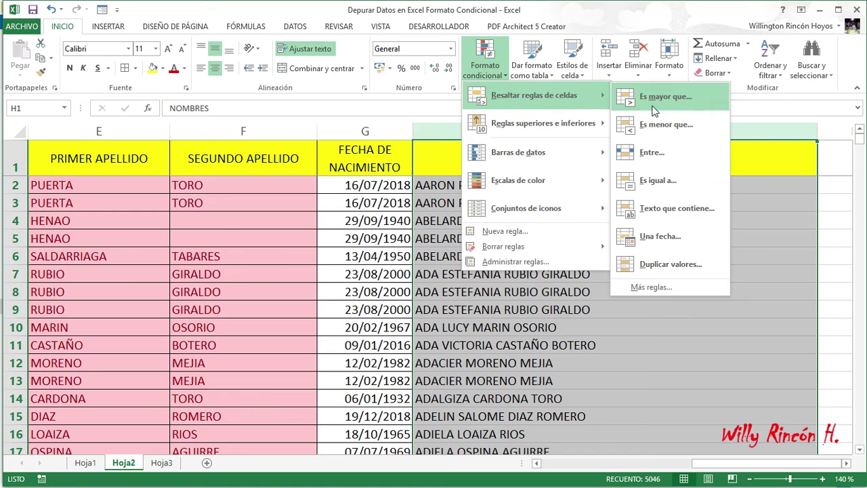
{"action": "left_click", "coordinate": [658, 265]}
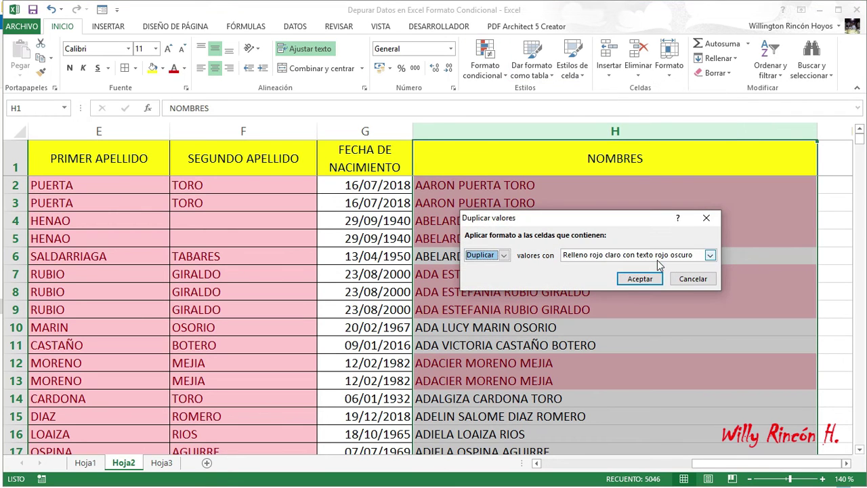
{"action": "left_click", "coordinate": [639, 280]}
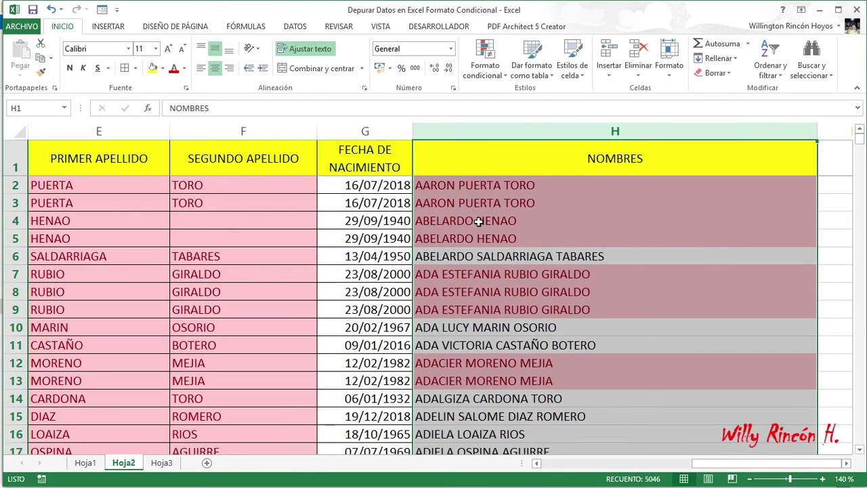
{"action": "left_click", "coordinate": [479, 222]}
- Review rows 2–15 across the name columns and NOMBRES to see which full names are highlighted
{"action": "key", "text": "Down"}
{"action": "key", "text": "Up"}
{"action": "key", "text": "Down"}
{"action": "key", "text": "Down"}
{"action": "key", "text": "Down"}
{"action": "key", "text": "Down"}
{"action": "key", "text": "Down"}
{"action": "key", "text": "Down"}
{"action": "key", "text": "Down"}
{"action": "key", "text": "Down"}
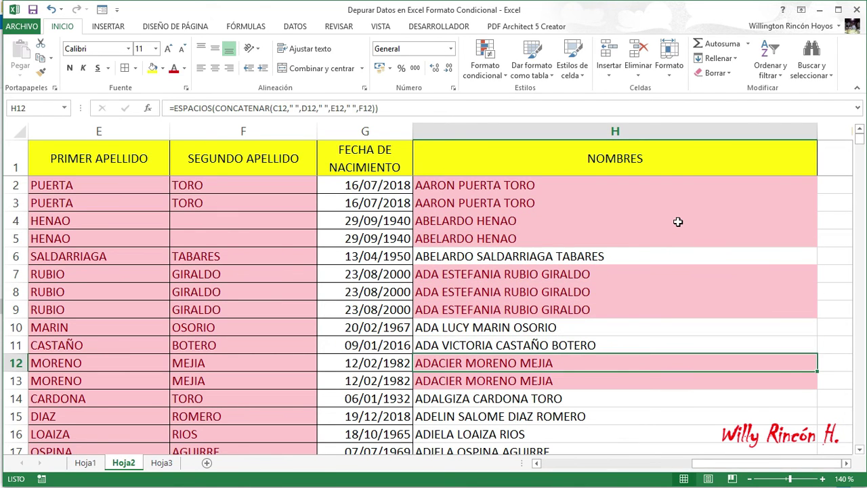
{"action": "key", "text": "Down"}
{"action": "key", "text": "Down"}
{"action": "key", "text": "Down"}
{"action": "key", "text": "Up"}
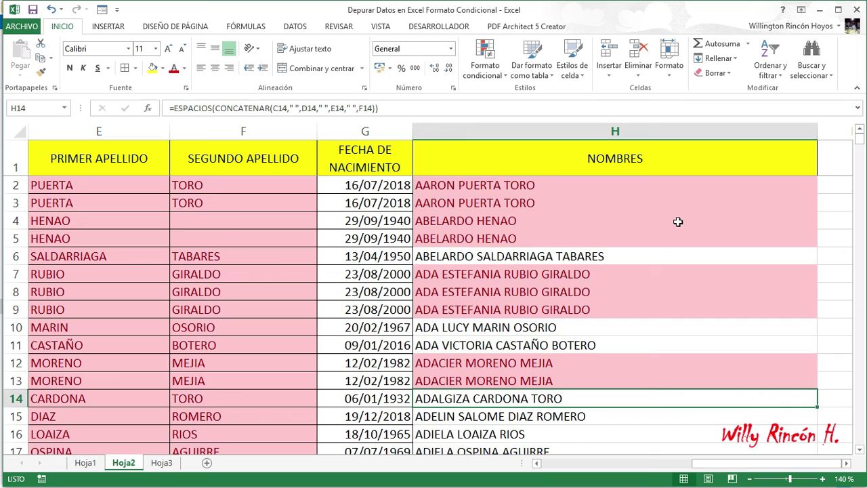
{"action": "key", "text": "Down"}
{"action": "key", "text": "Left"}
{"action": "key", "text": "Left"}
{"action": "key", "text": "Left"}
{"action": "key", "text": "Left"}
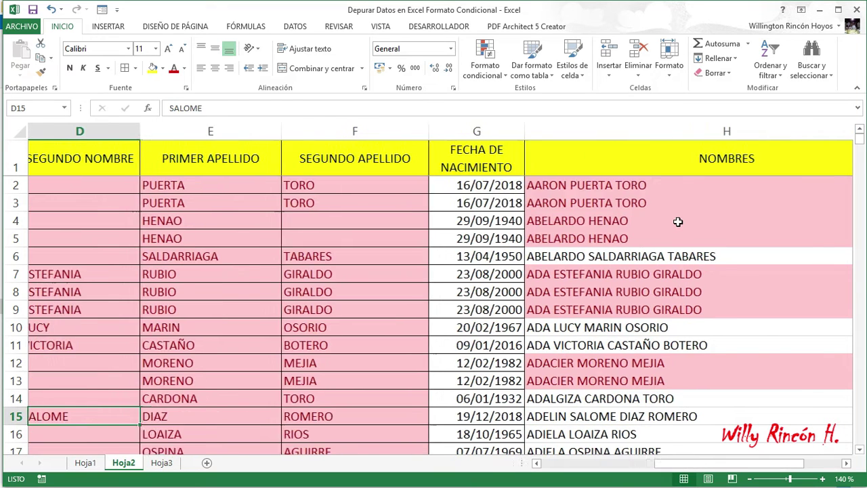
{"action": "key", "text": "Left"}
{"action": "key", "text": "Up"}
{"action": "key", "text": "Right"}
{"action": "key", "text": "Right"}
{"action": "key", "text": "Right"}
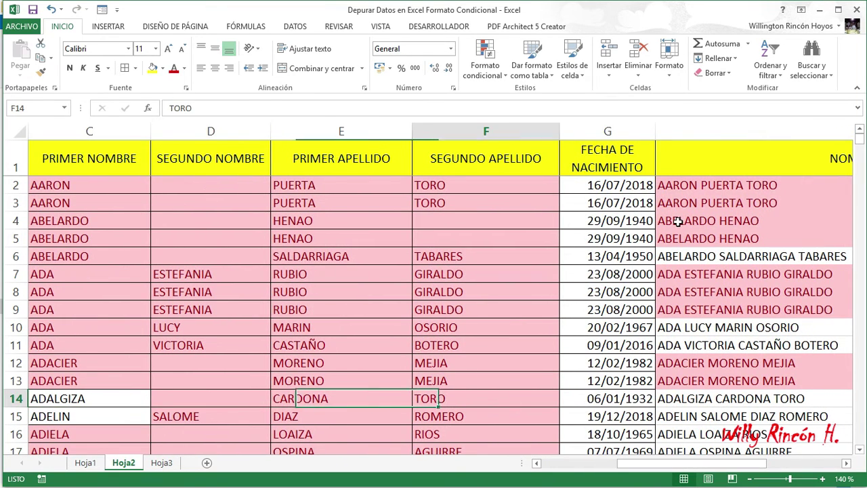
{"action": "key", "text": "Down"}
{"action": "key", "text": "Right"}
{"action": "key", "text": "Right"}
{"action": "key", "text": "Right"}
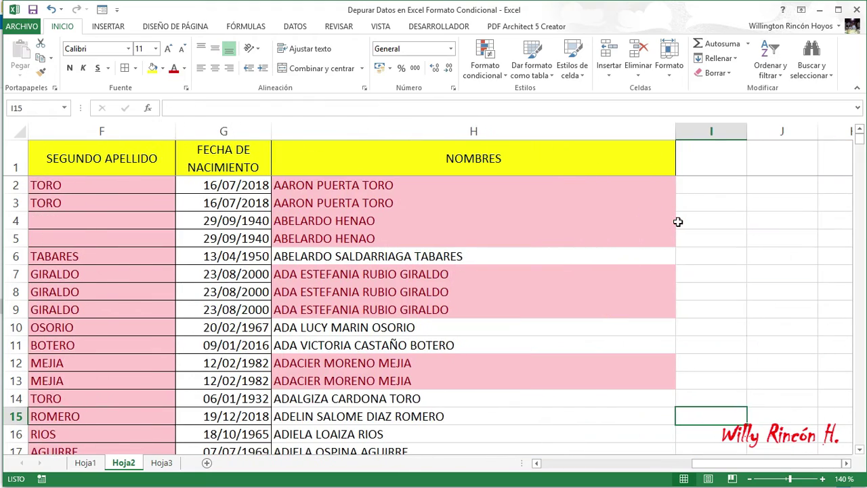
{"action": "key", "text": "Left"}
{"action": "key", "text": "Left"}
{"action": "key", "text": "Right"}
- Check the highlighted NOMBRES rows around 23–26, then return to row 2
{"action": "key", "text": "Down"}
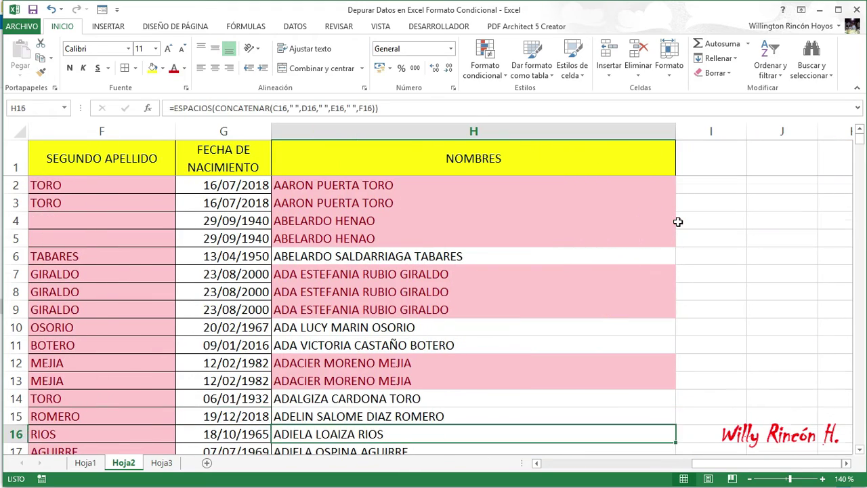
{"action": "key", "text": "Down"}
{"action": "key", "text": "Down"}
{"action": "key", "text": "Down"}
{"action": "key", "text": "Down"}
{"action": "key", "text": "Down"}
{"action": "key", "text": "Up"}
{"action": "key", "text": "Up"}
{"action": "key", "text": "Up"}
{"action": "key", "text": "Up"}
{"action": "key", "text": "Up"}
{"action": "key", "text": "Up"}
{"action": "key", "text": "Down"}
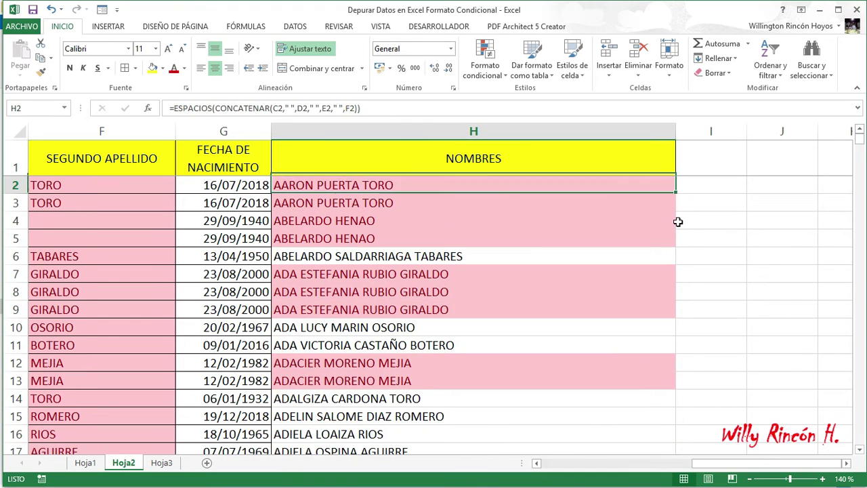
{"action": "key", "text": "Left"}
{"action": "key", "text": "Left"}
{"action": "key", "text": "Left"}
{"action": "key", "text": "Left"}
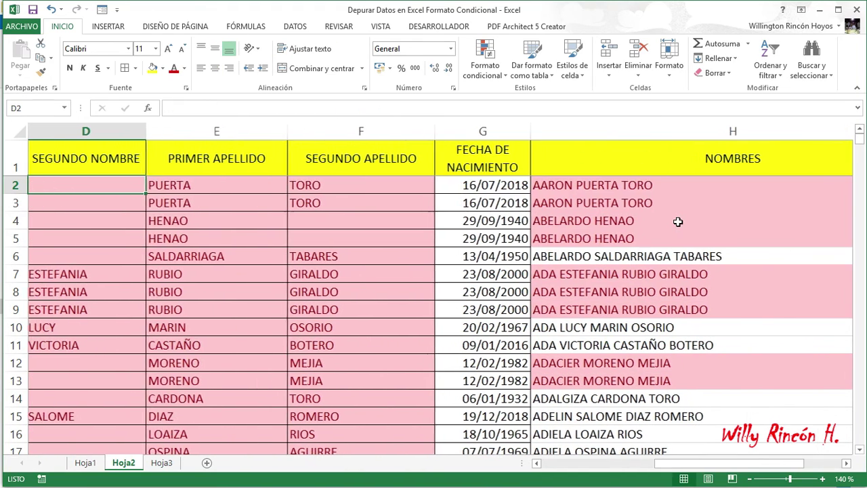
{"action": "key", "text": "Left"}
{"action": "key", "text": "Right"}
{"action": "key", "text": "Right"}
{"action": "key", "text": "Right"}
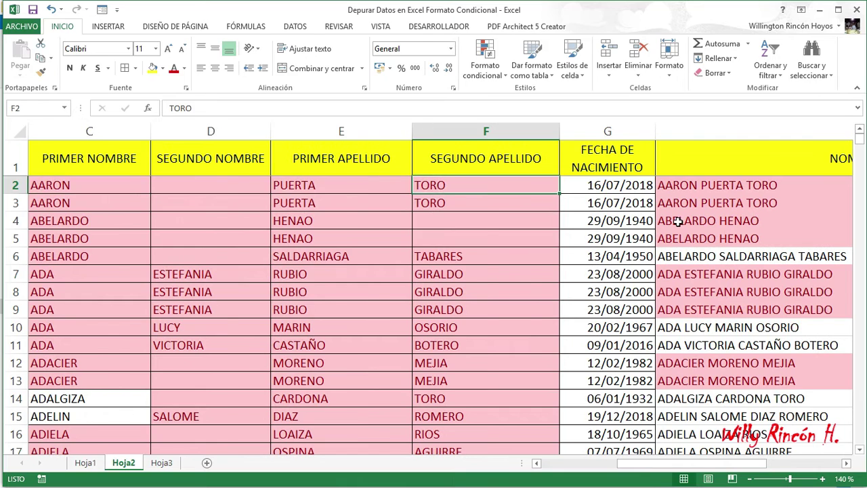
{"action": "left_click_drag", "start_coordinate": [650, 464], "coordinate": [612, 466]}
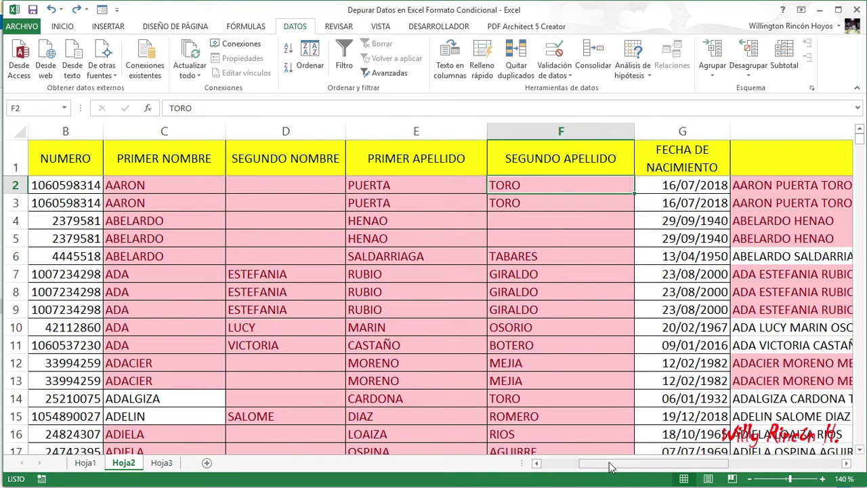
{"action": "left_click_drag", "start_coordinate": [678, 466], "coordinate": [738, 469]}
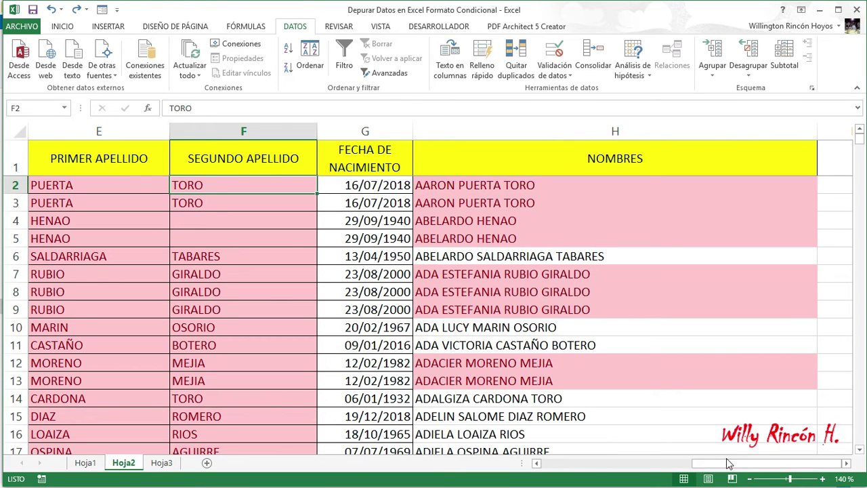
{"action": "left_click_drag", "start_coordinate": [730, 467], "coordinate": [646, 466]}
{"action": "left_click", "coordinate": [107, 131]}
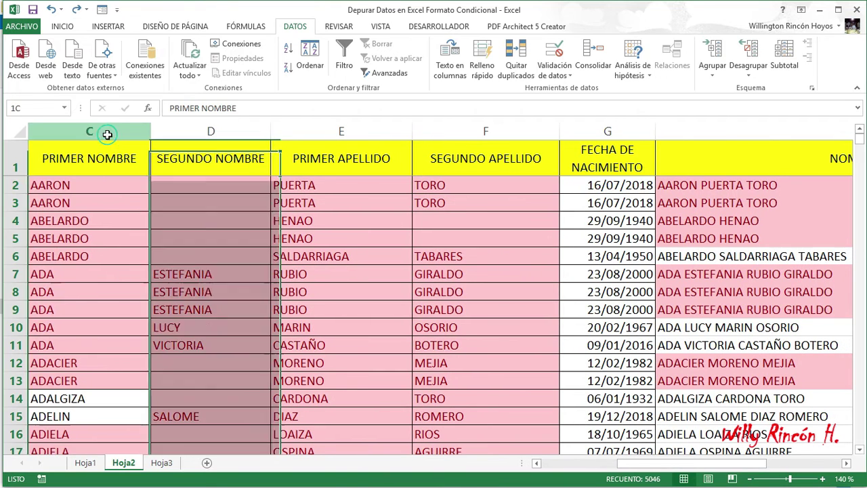
{"action": "right_click", "coordinate": [107, 131]}
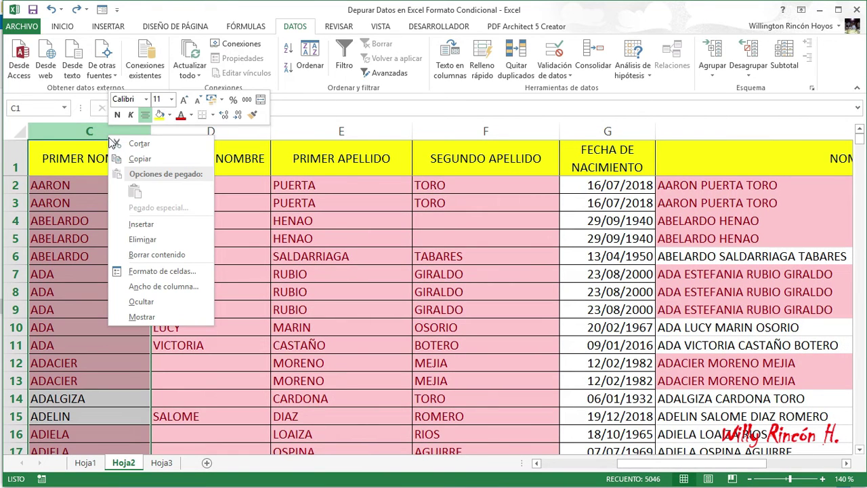
{"action": "left_click", "coordinate": [139, 240]}
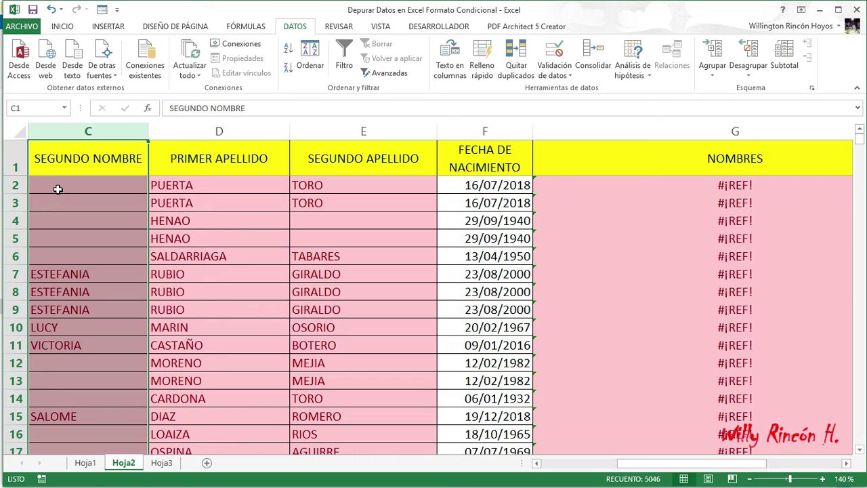
{"action": "key", "text": "ctrl+z"}
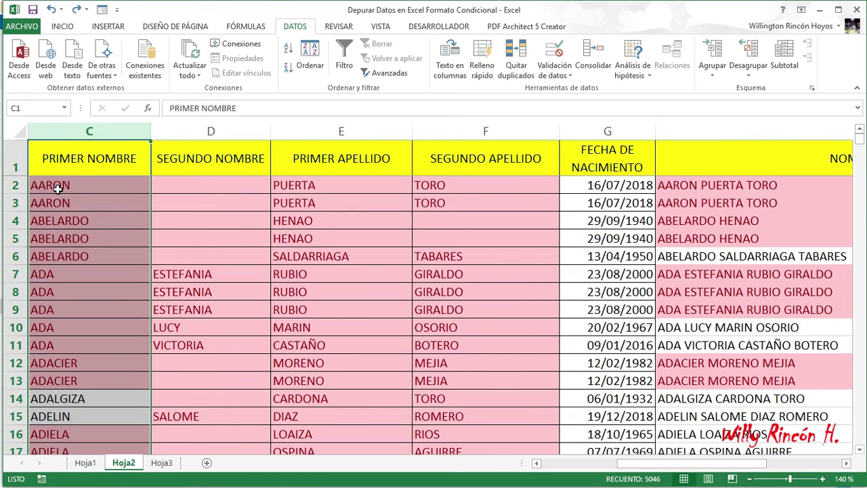
- Select the full names from H2 down to H5046, the last record in NOMBRES
{"action": "left_click", "coordinate": [754, 186]}
{"action": "left_click_drag", "start_coordinate": [648, 463], "coordinate": [724, 480]}
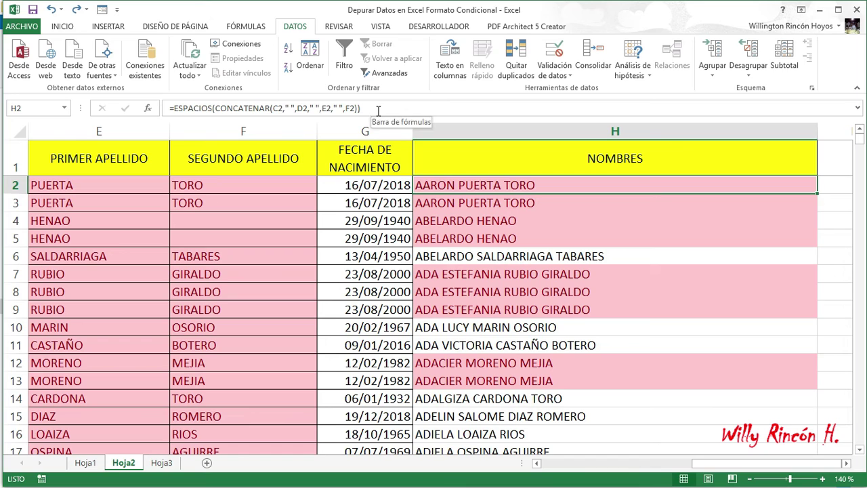
{"action": "left_click", "coordinate": [506, 204]}
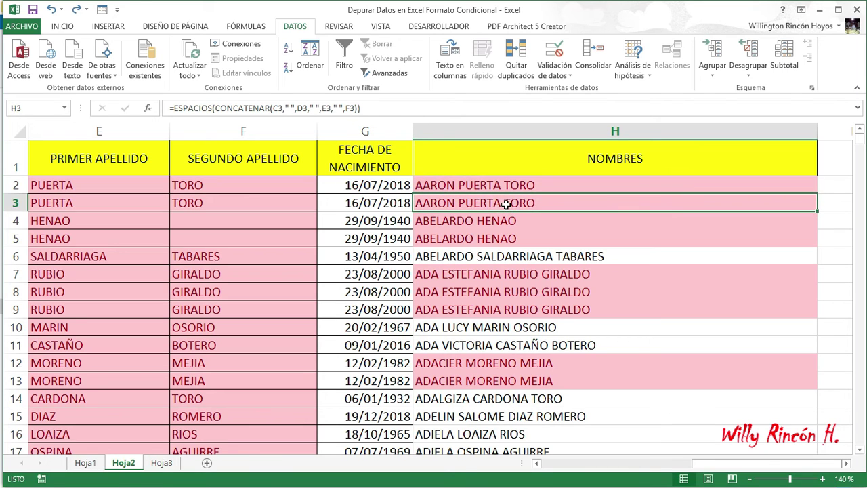
{"action": "key", "text": "Down"}
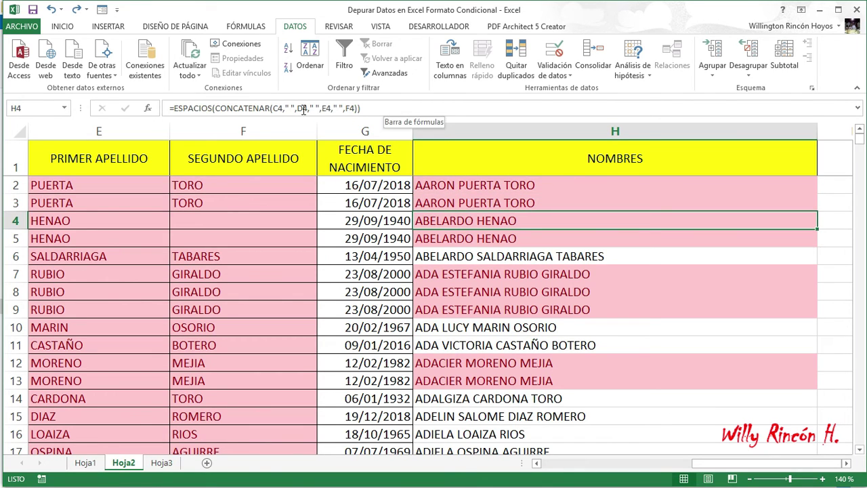
{"action": "left_click", "coordinate": [597, 186]}
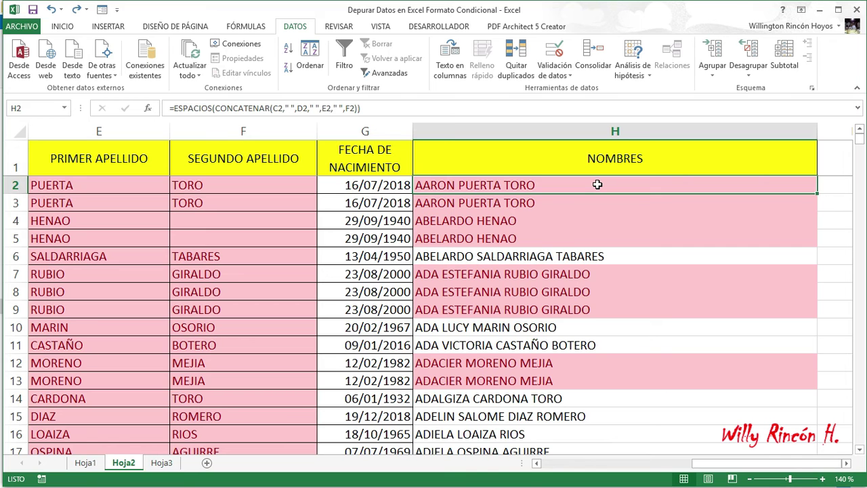
{"action": "key", "text": "ctrl+shift+Down"}
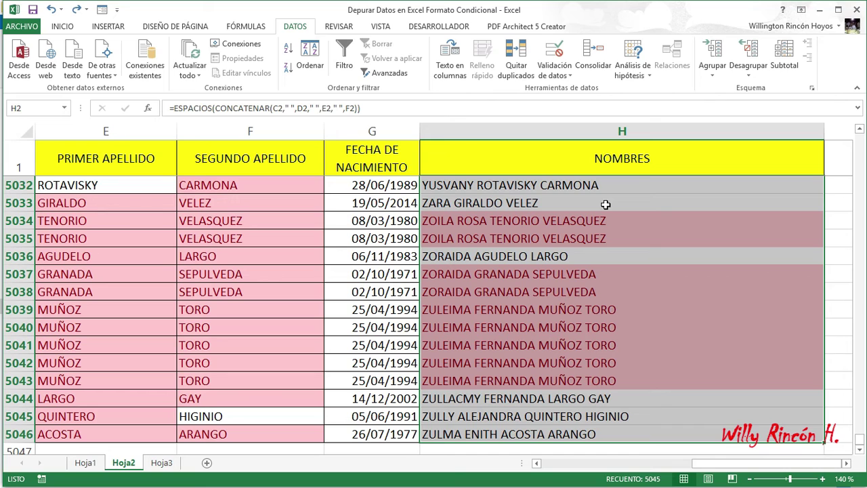
- Copy the NOMBRES column and paste it back at H2 as Valores
{"action": "right_click", "coordinate": [605, 204]}
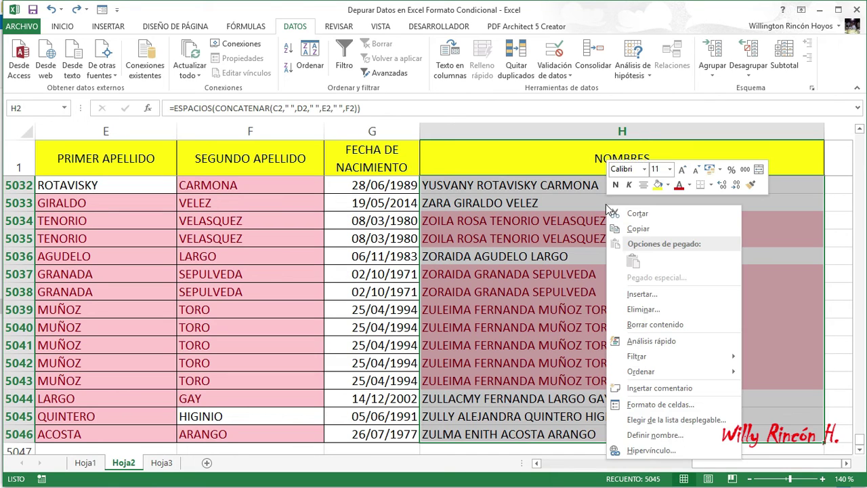
{"action": "left_click", "coordinate": [651, 230]}
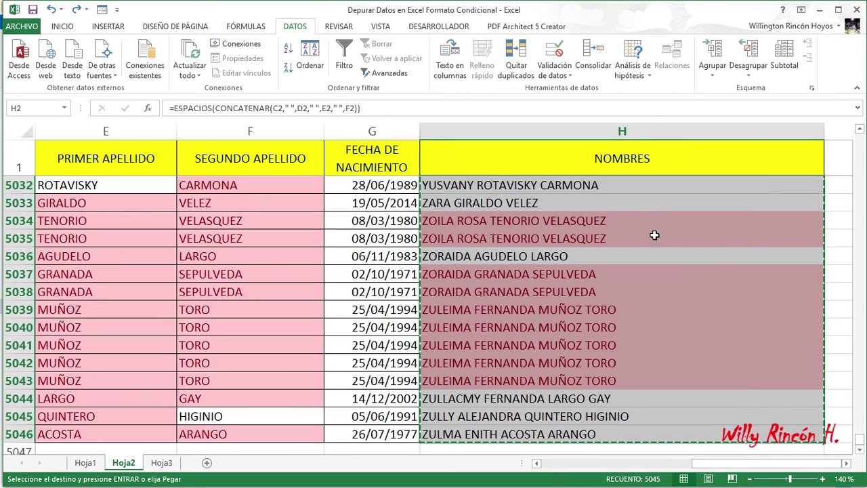
{"action": "left_click_drag", "start_coordinate": [862, 443], "coordinate": [861, 134]}
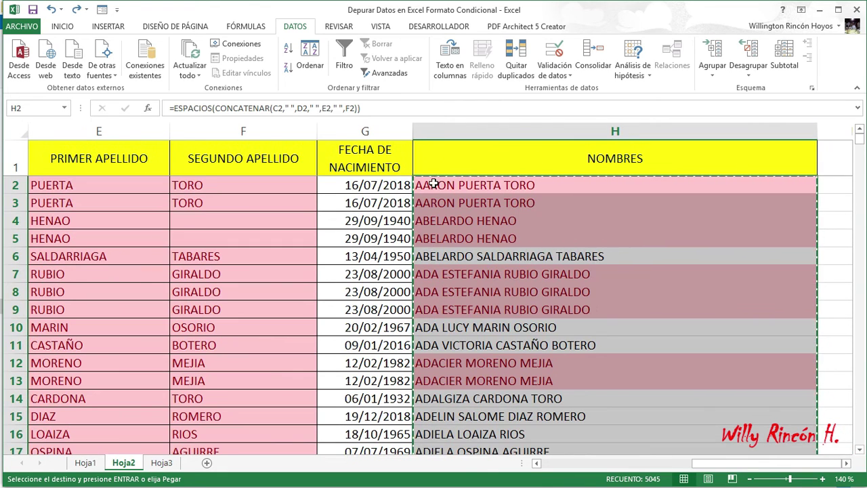
{"action": "left_click", "coordinate": [450, 185]}
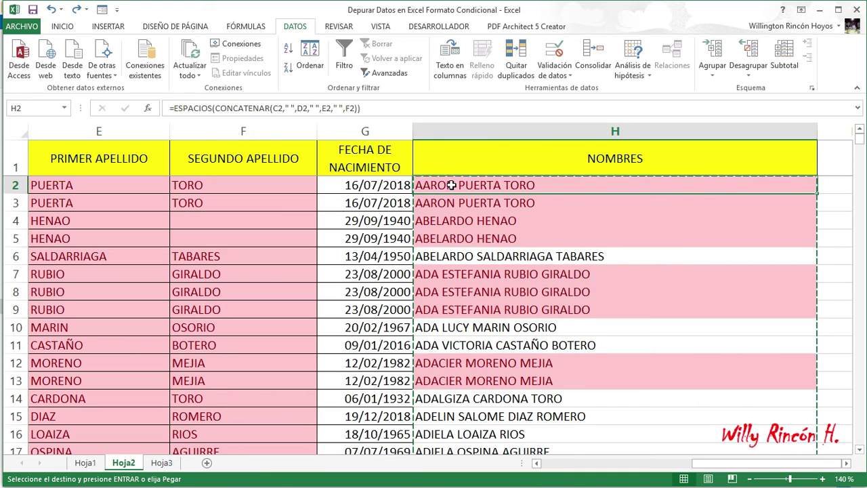
{"action": "right_click", "coordinate": [452, 185]}
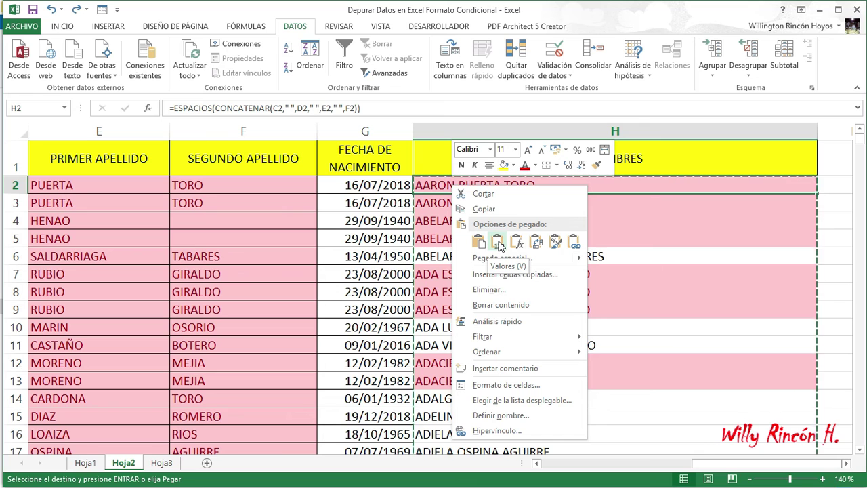
{"action": "left_click", "coordinate": [499, 243]}
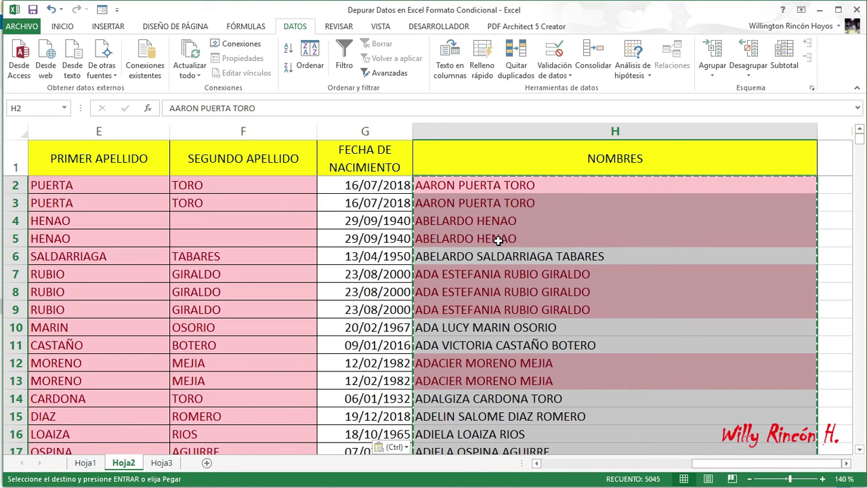
- Confirm that H3, H4 and cells further down column H hold text, not formulas
{"action": "left_click", "coordinate": [495, 192]}
{"action": "left_click", "coordinate": [495, 202]}
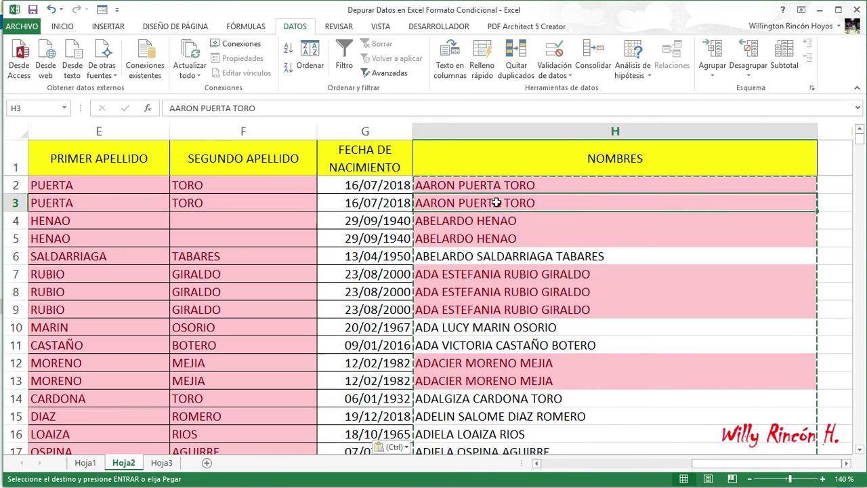
{"action": "left_click", "coordinate": [262, 108]}
{"action": "key", "text": "Escape"}
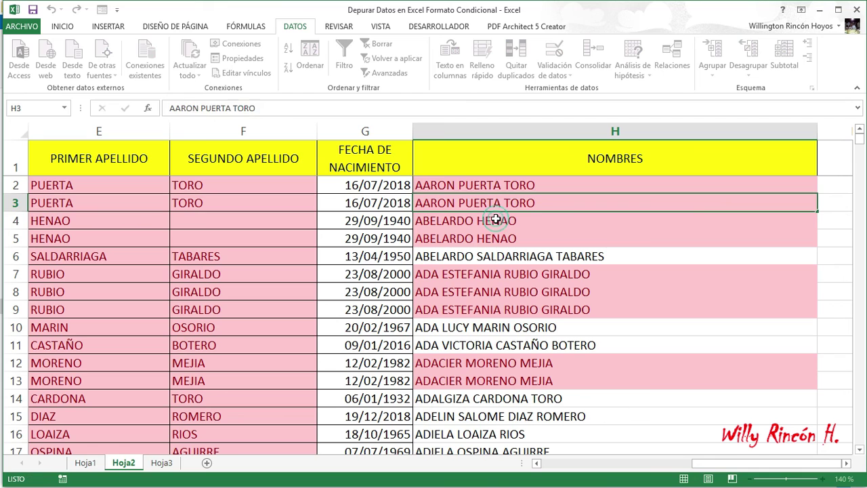
{"action": "left_click", "coordinate": [496, 220]}
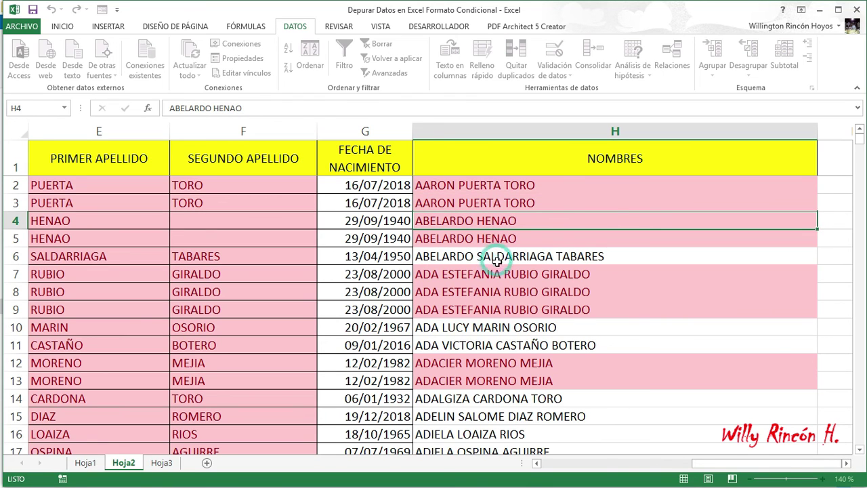
{"action": "left_click", "coordinate": [497, 260]}
{"action": "left_click", "coordinate": [502, 274]}
{"action": "left_click", "coordinate": [501, 291]}
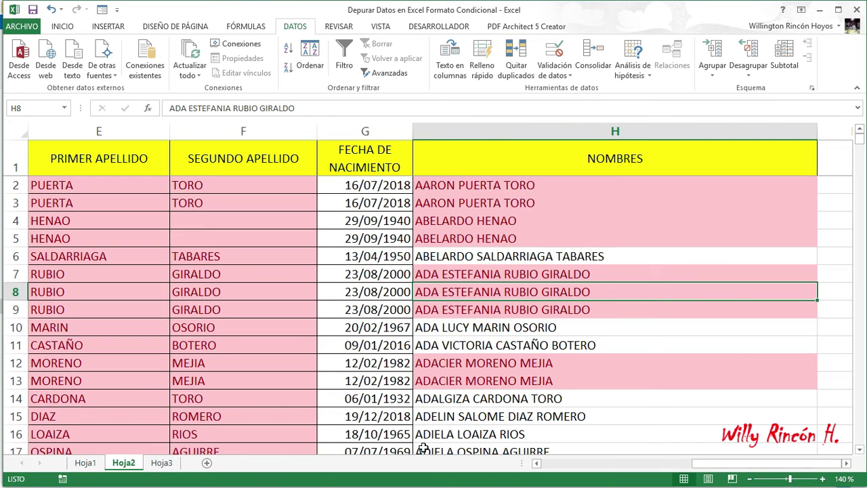
- Delete columns C through F, the four separate first-name and surname columns
{"action": "left_click_drag", "start_coordinate": [703, 464], "coordinate": [552, 464]}
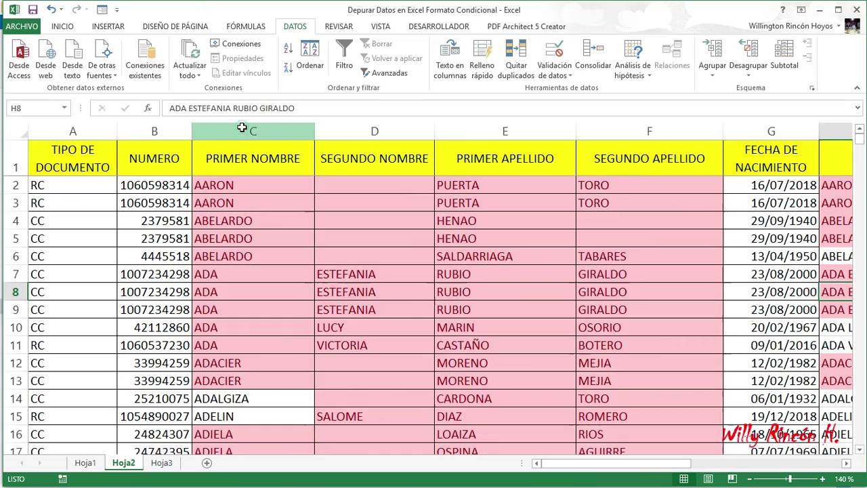
{"action": "left_click_drag", "start_coordinate": [241, 124], "coordinate": [599, 124]}
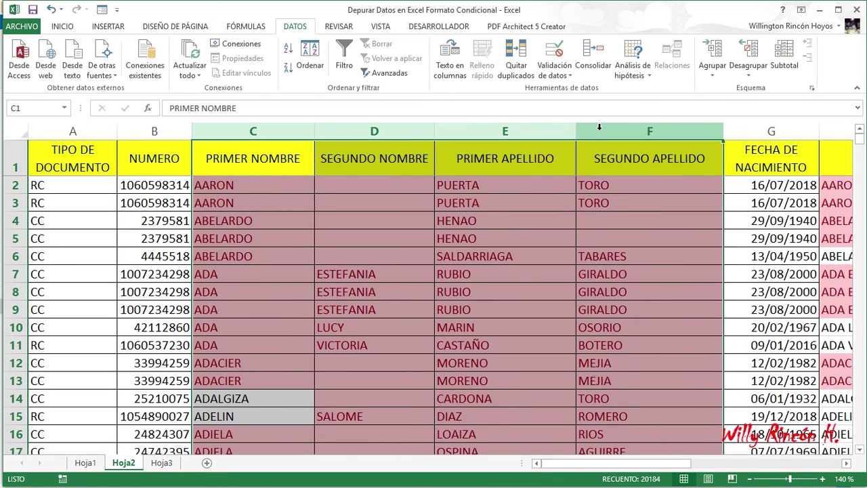
{"action": "right_click", "coordinate": [600, 129]}
{"action": "left_click", "coordinate": [635, 237]}
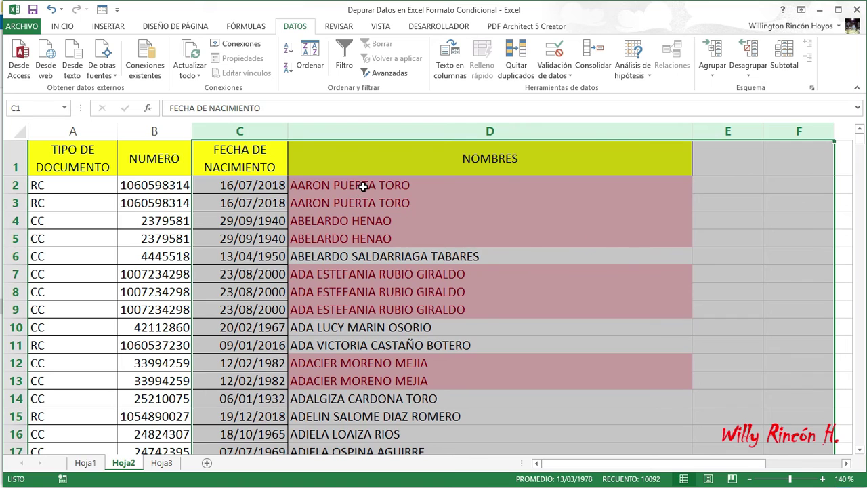
{"action": "left_click", "coordinate": [360, 185]}
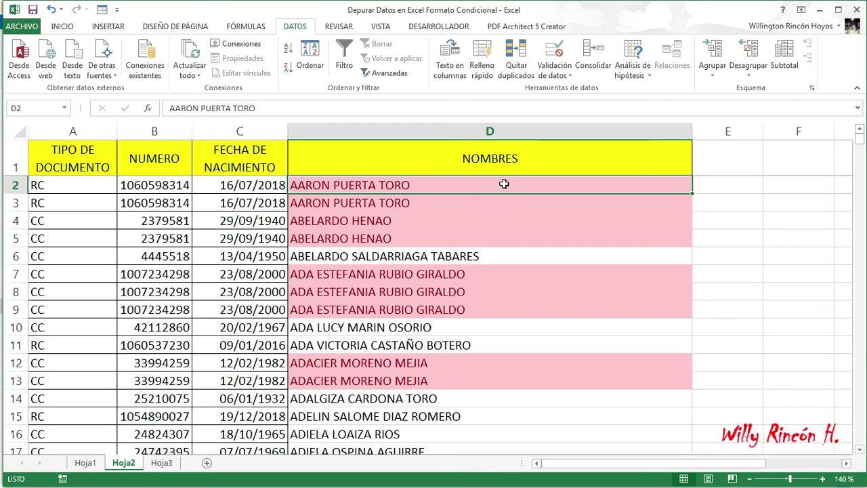
- Run Quitar duplicados with only NOMBRES checked, removing 1447 duplicates and keeping 3598 rows
{"action": "left_click", "coordinate": [522, 65]}
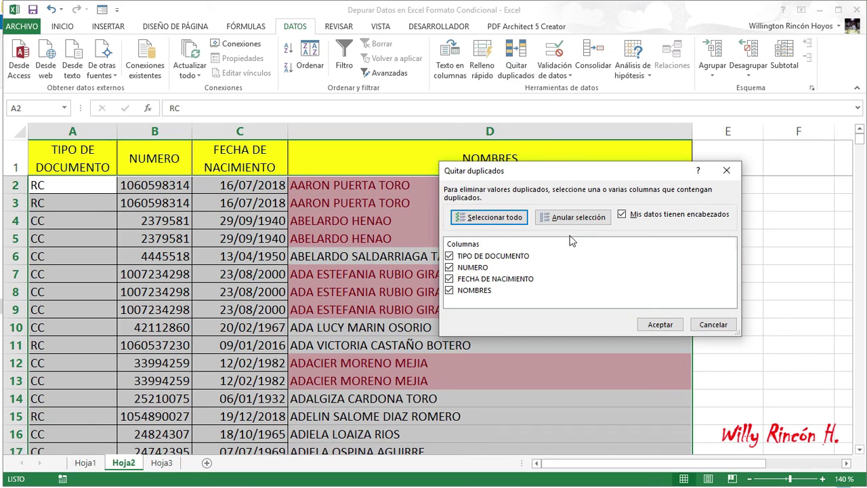
{"action": "left_click", "coordinate": [455, 256]}
{"action": "left_click", "coordinate": [455, 267]}
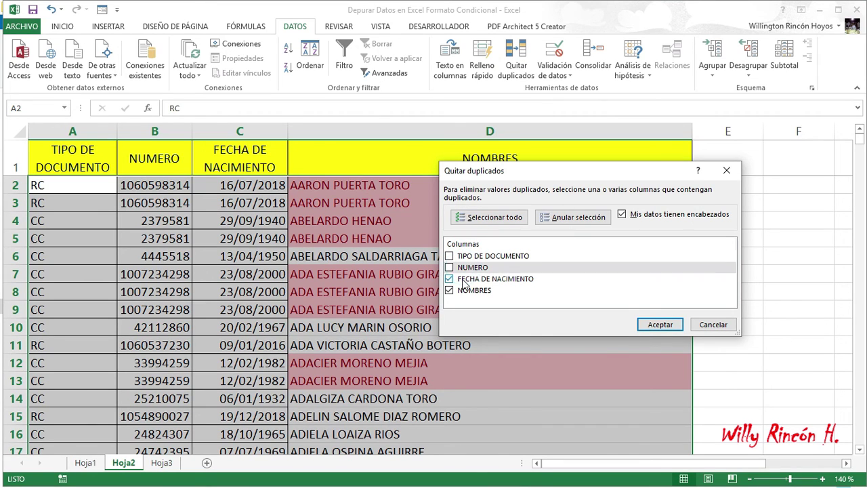
{"action": "left_click", "coordinate": [463, 280]}
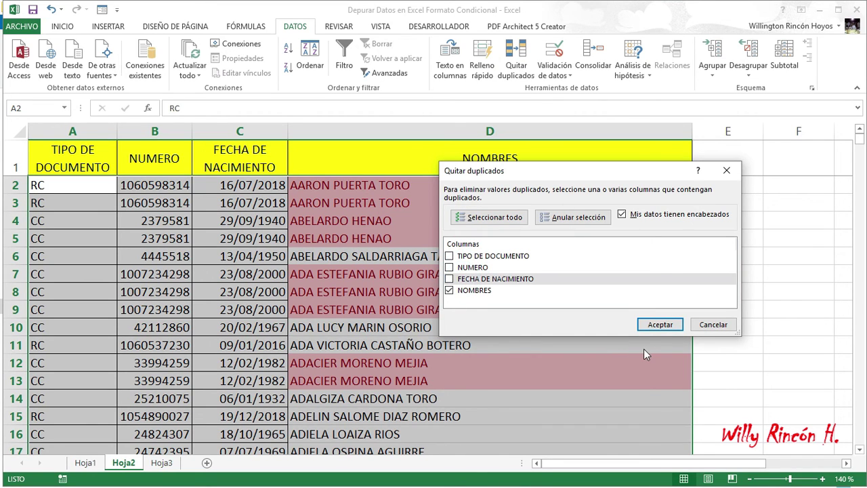
{"action": "left_click", "coordinate": [661, 325]}
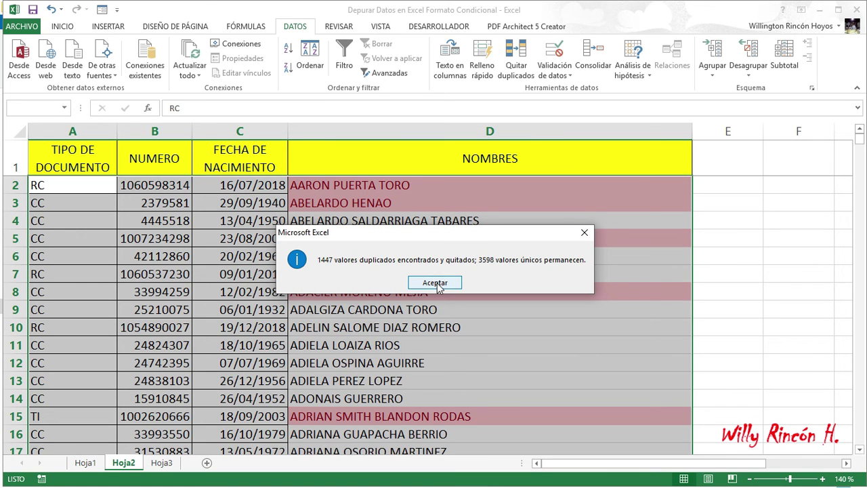
{"action": "left_click", "coordinate": [434, 285]}
{"action": "left_click", "coordinate": [403, 187]}
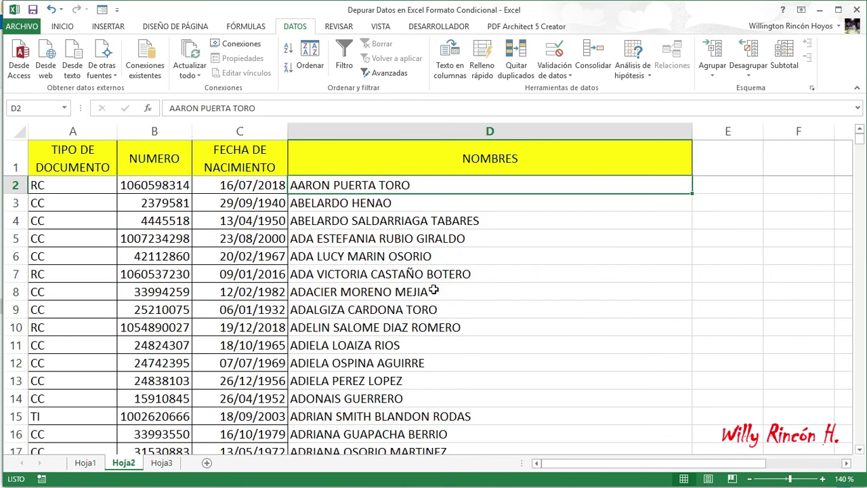
{"action": "left_click", "coordinate": [401, 205]}
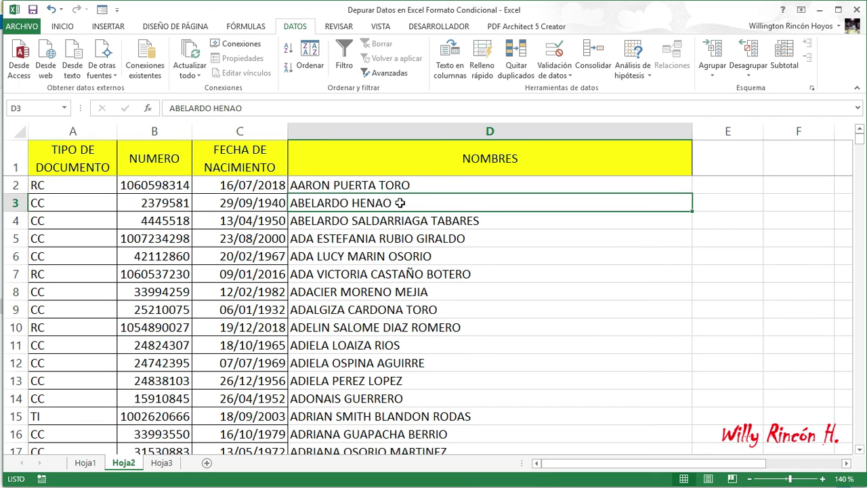
{"action": "key", "text": "Down"}
{"action": "key", "text": "Down"}
{"action": "key", "text": "Down"}
{"action": "key", "text": "Down"}
{"action": "key", "text": "Down"}
{"action": "key", "text": "Down"}
{"action": "key", "text": "Down"}
{"action": "key", "text": "Down"}
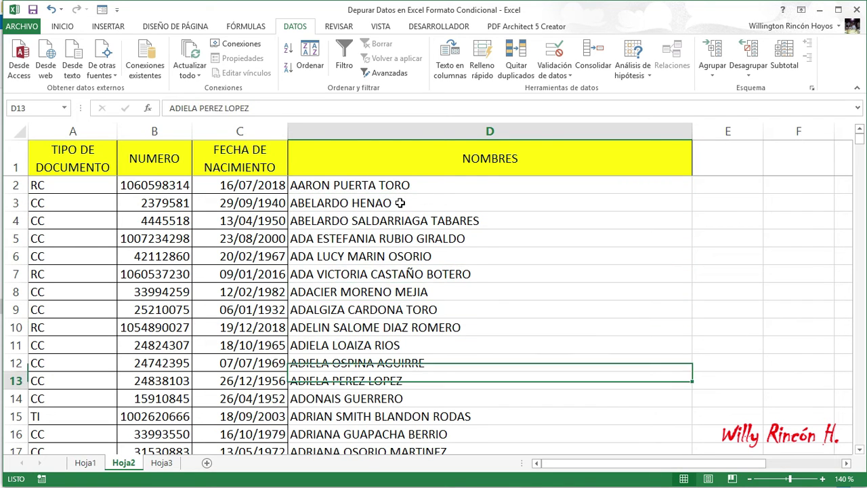
{"action": "key", "text": "Down"}
{"action": "key", "text": "Down"}
{"action": "key", "text": "Down"}
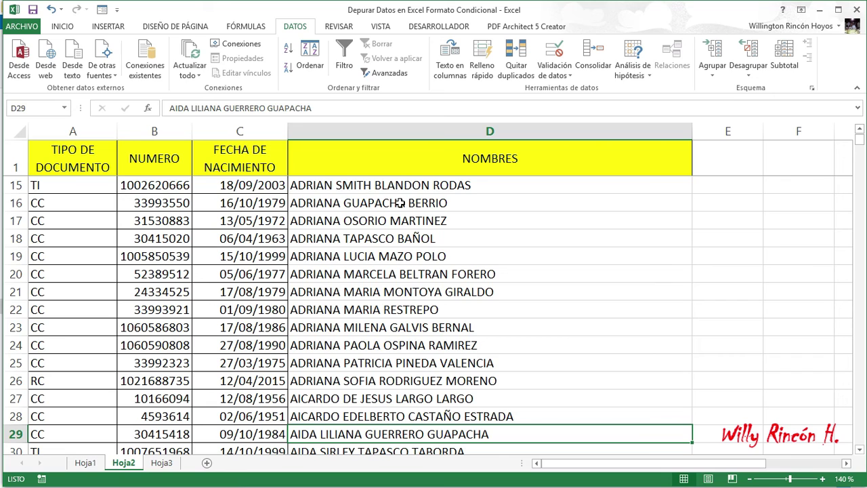